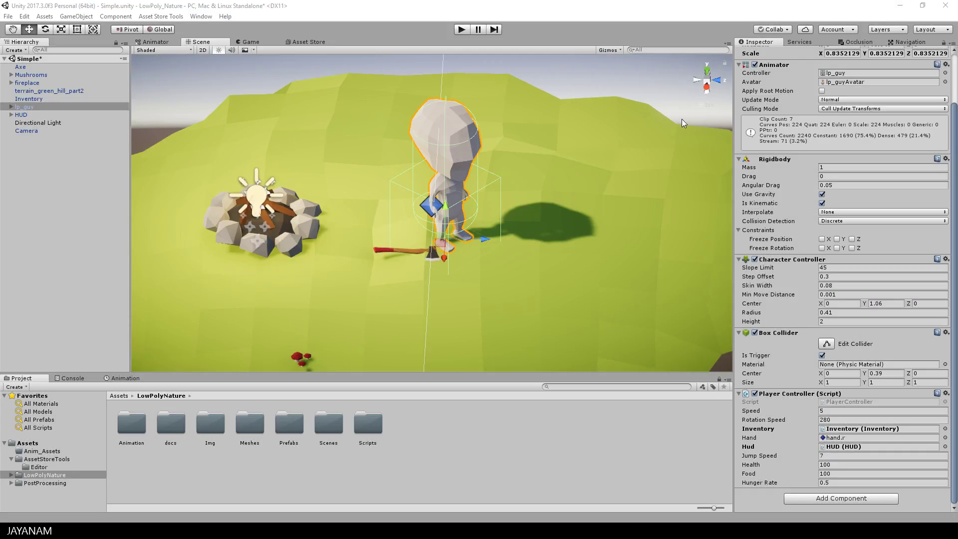
Step: Play-test the scene by picking up the axe, equipping it from the first inventory slot and making the character swing it
scroll(580, 173, "down", 3)
left_click_drag(594, 182, 555, 178, "alt")
left_click(458, 31)
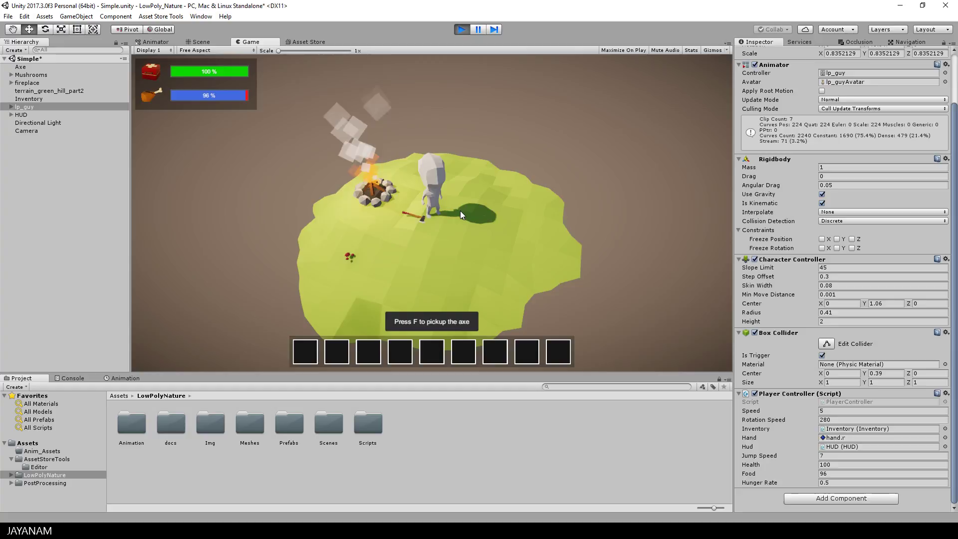
key("f")
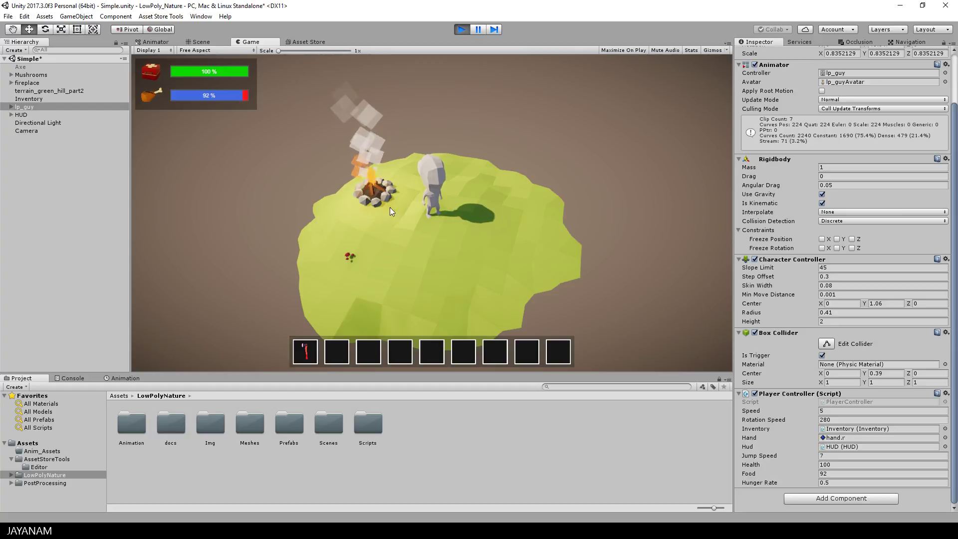
left_click(305, 352)
left_click(458, 259)
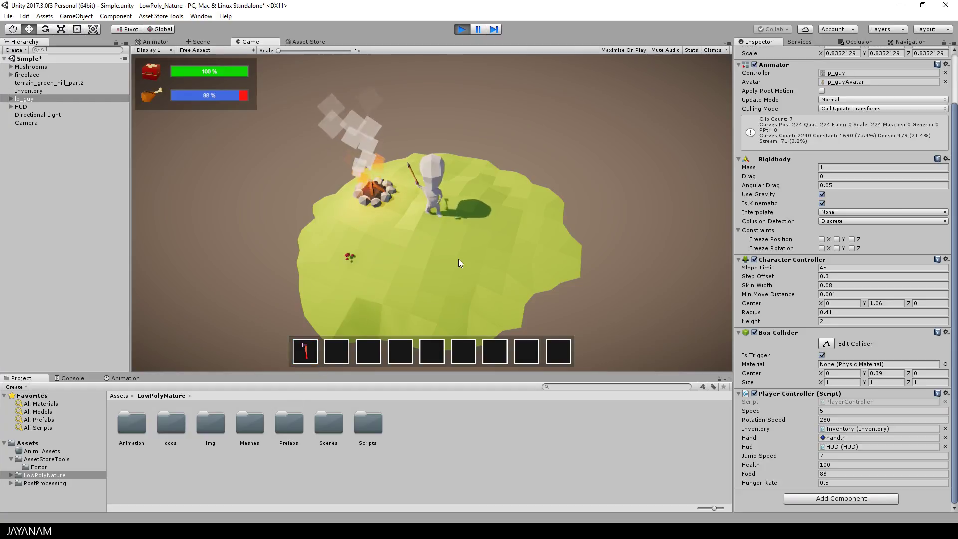
key("space")
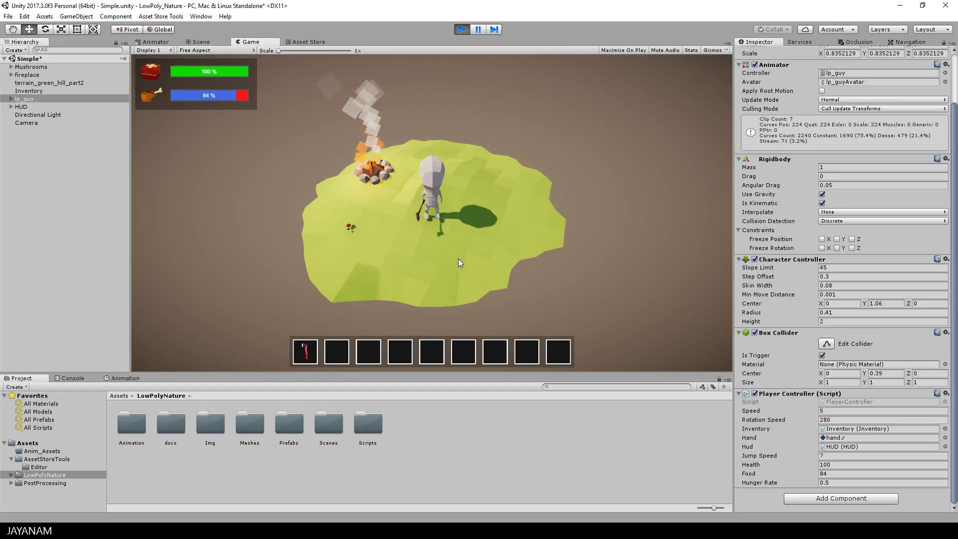
middle_click_drag(409, 265, 510, 270)
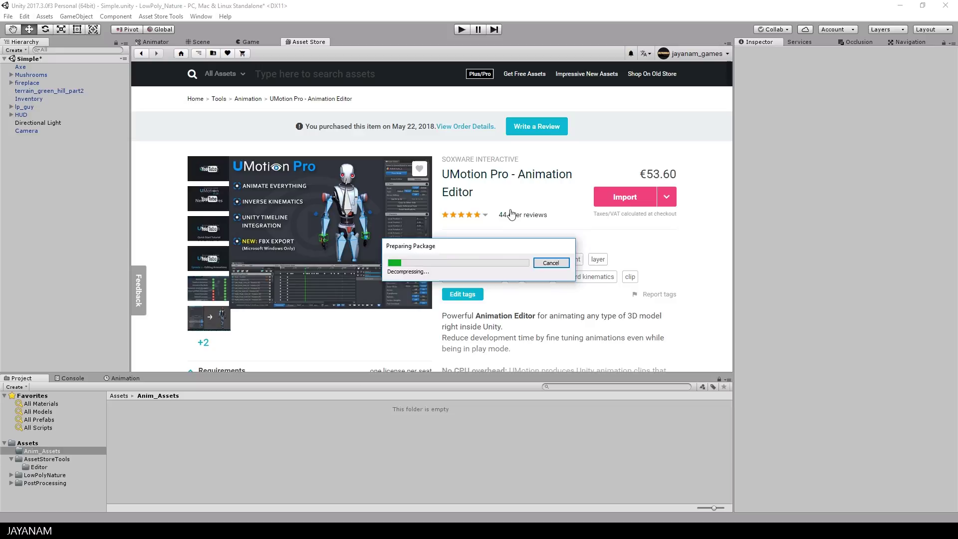
Step: Import all files of the UMotion Pro - Animation Editor package into the project
scroll(510, 208, "down", 10)
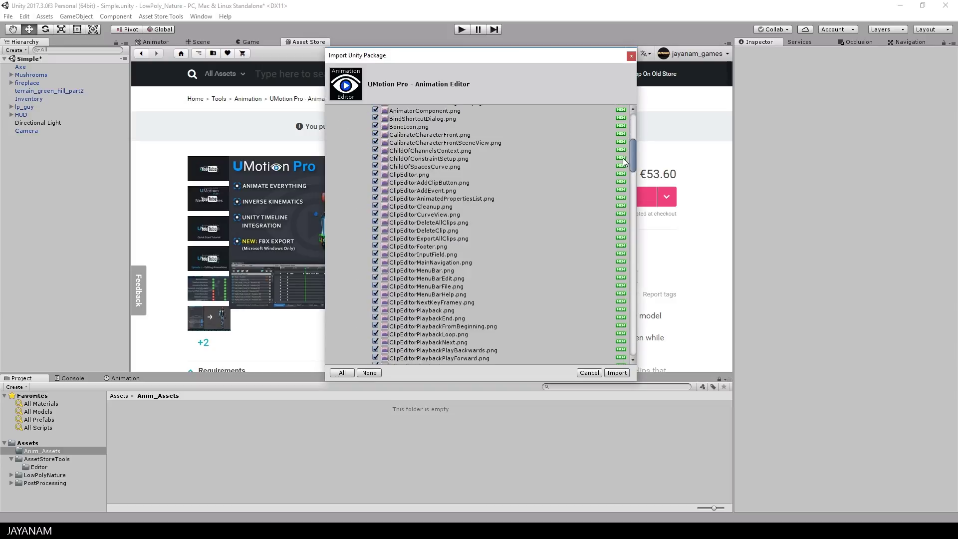
left_click(617, 373)
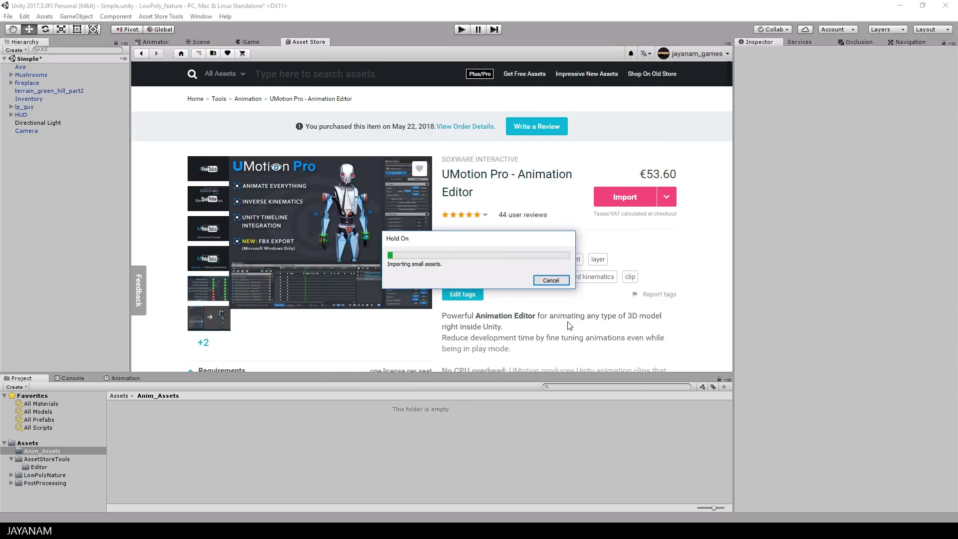
Step: Open UMotion's Clip Editor and dock it beside the Animation window
left_click(193, 17)
mouse_move(243, 68)
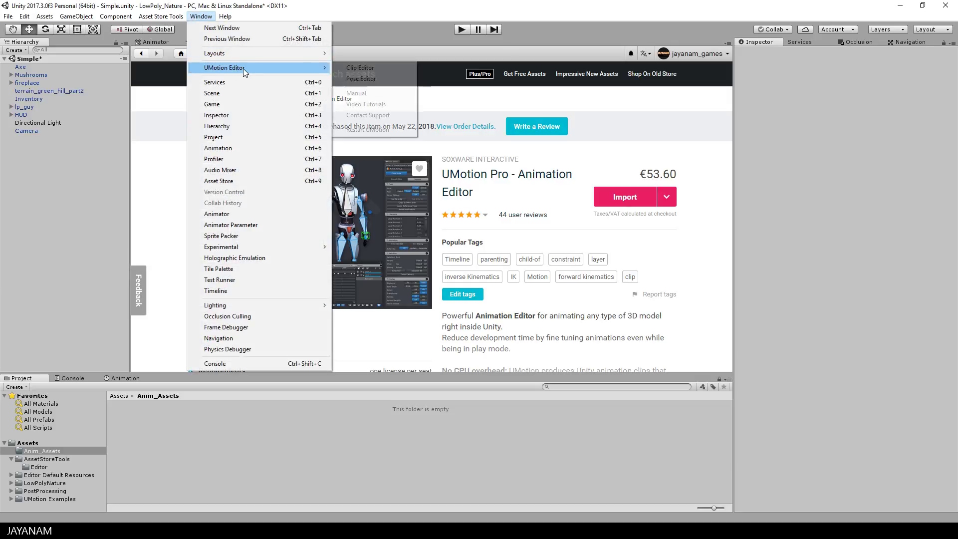
left_click(355, 68)
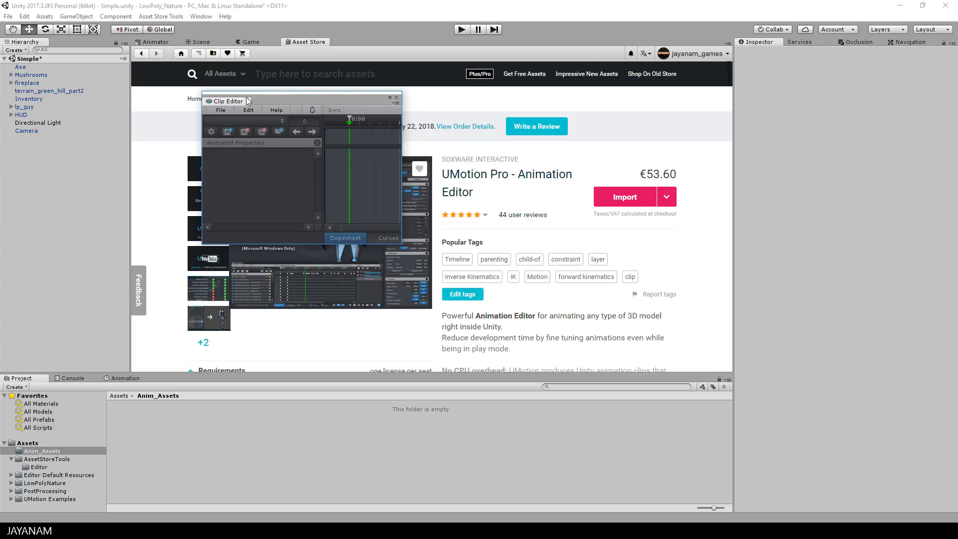
left_click_drag(247, 101, 170, 378)
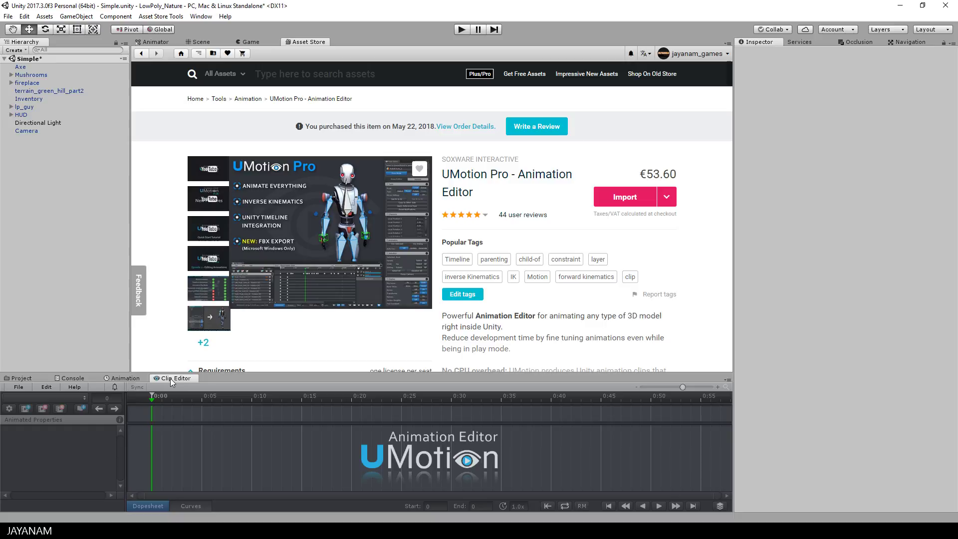
Step: Open UMotion's Pose Editor, dock it below the Inspector and enlarge it to show its Tools, Channels and Animation sections
left_click(208, 16)
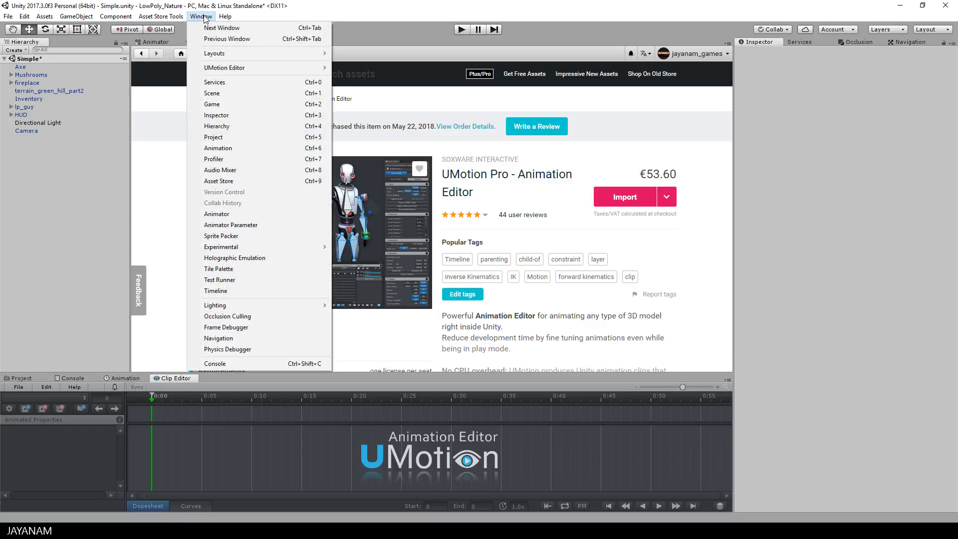
mouse_move(236, 68)
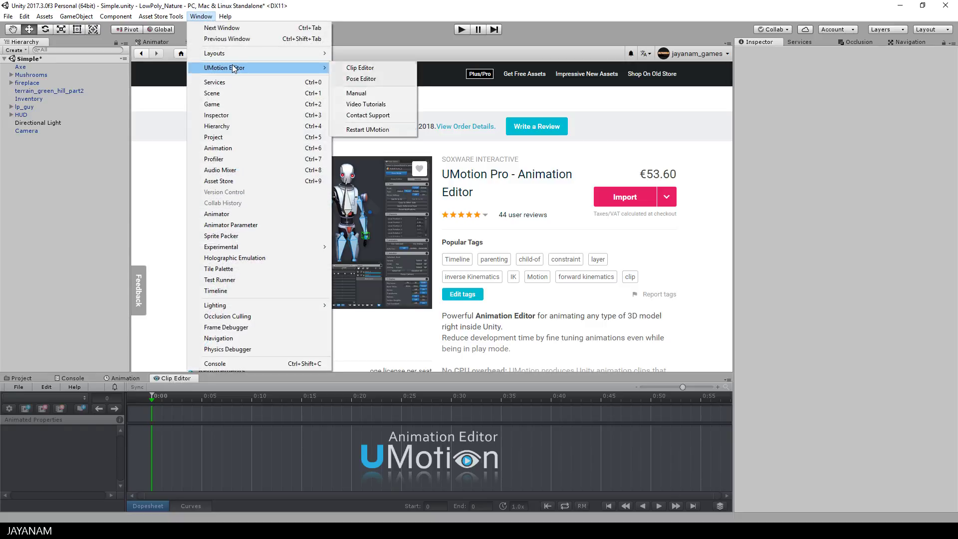
left_click(375, 79)
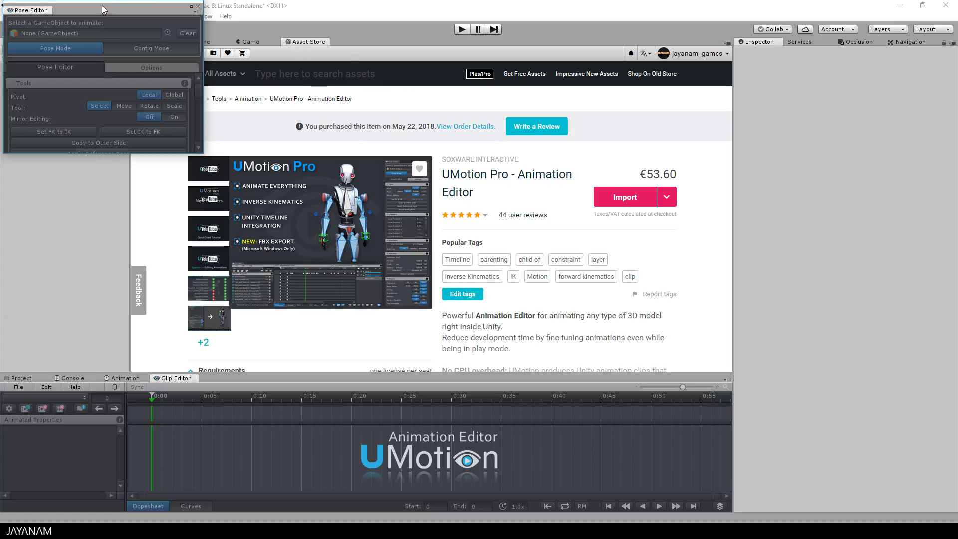
left_click_drag(38, 10, 874, 417)
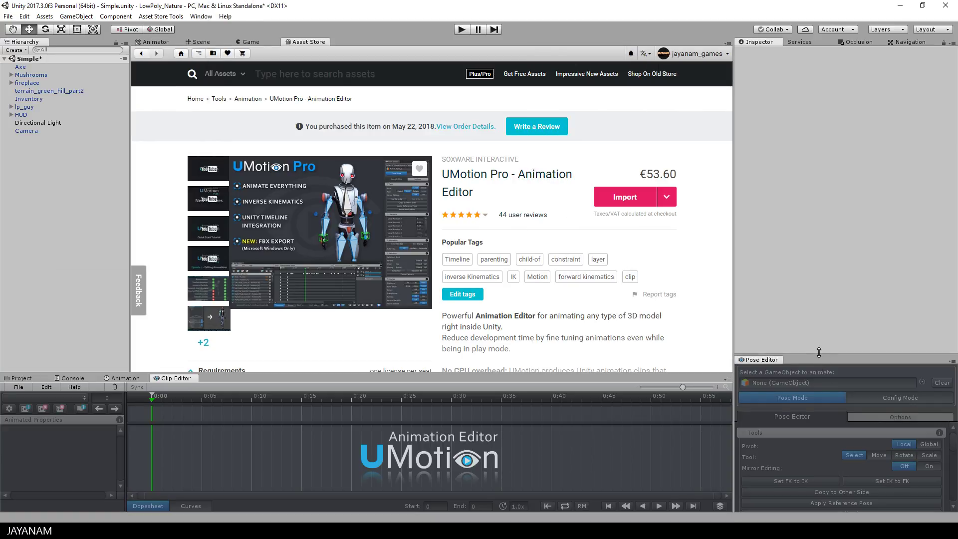
left_click_drag(821, 356, 817, 215)
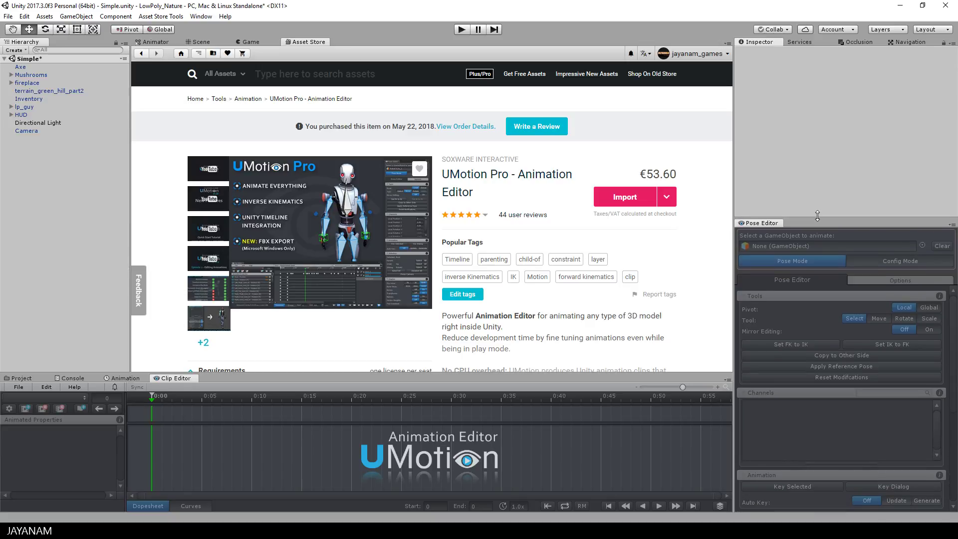
Step: Save the scene from the Scene view and create a Generic UMotion project named umotion_character.asset in the Anim_Assets folder
left_click(200, 42)
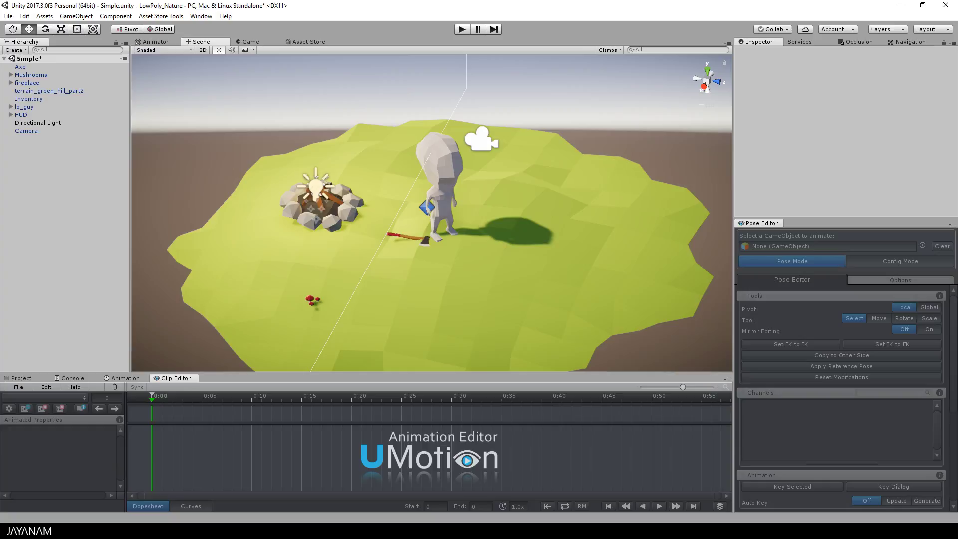
key("ctrl+s")
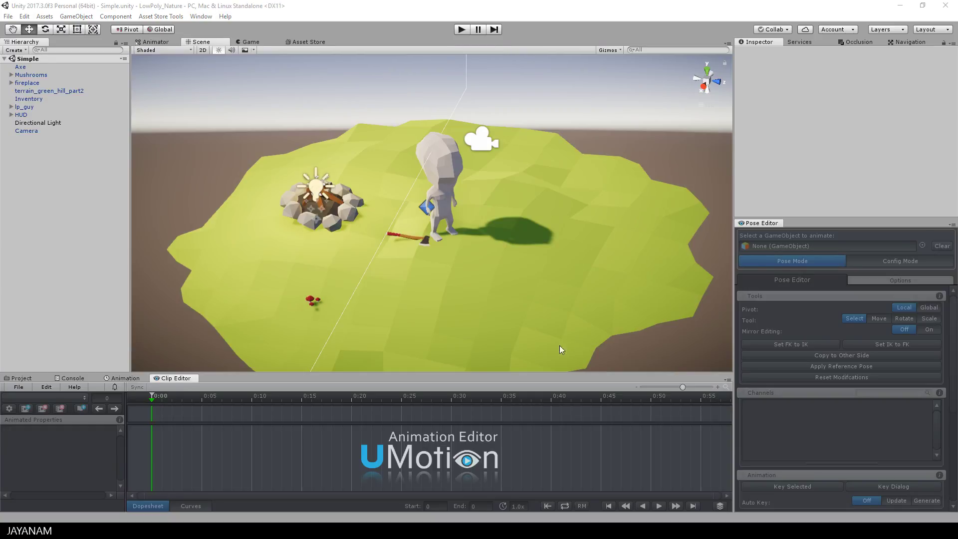
left_click(16, 389)
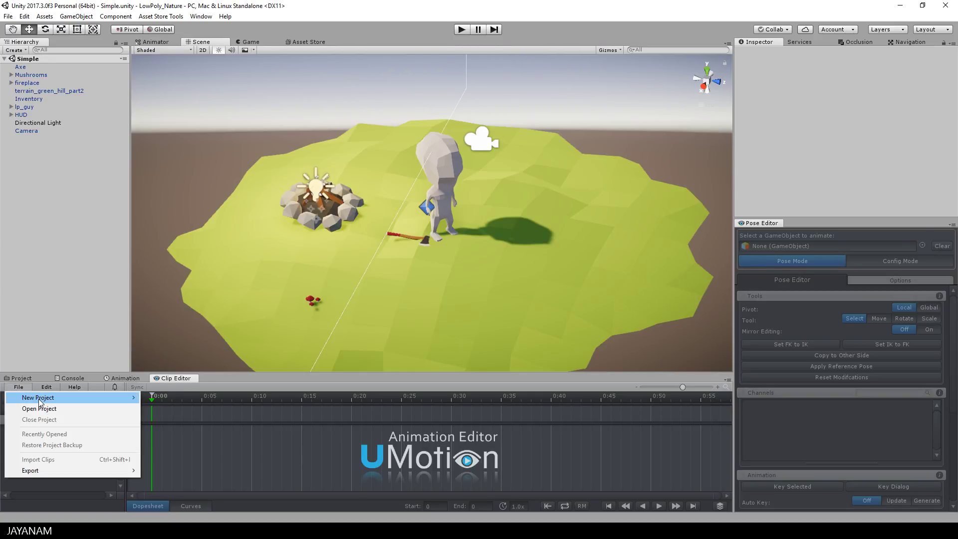
mouse_move(39, 402)
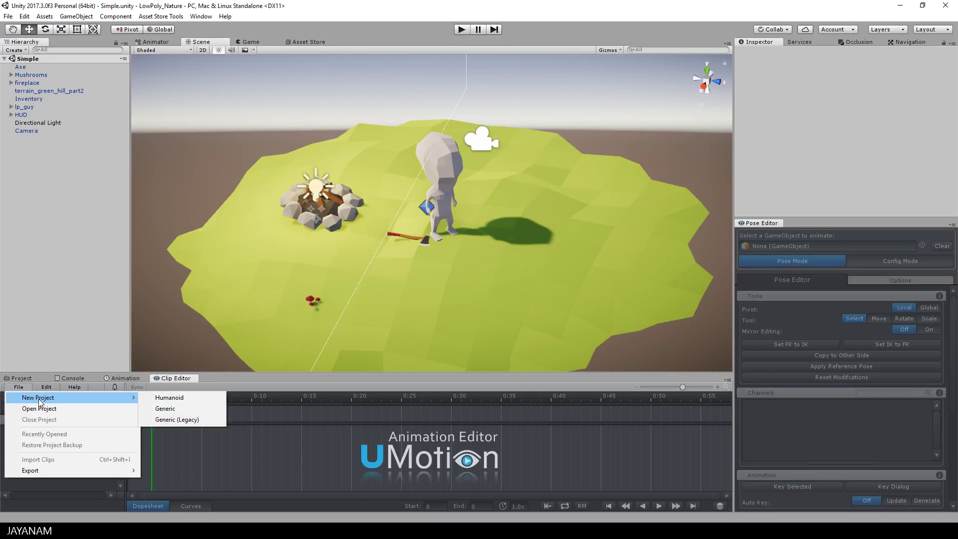
left_click(176, 412)
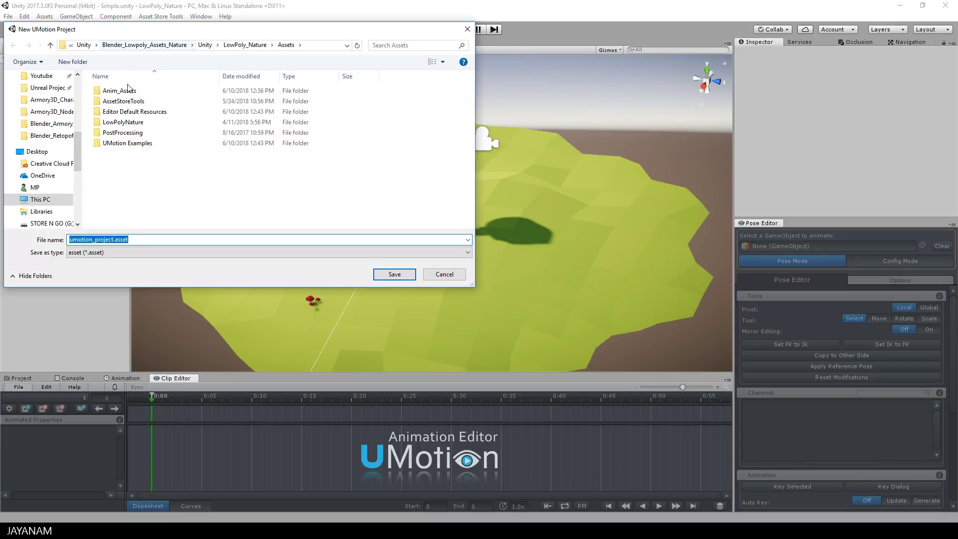
double_click(131, 90)
double_click(112, 239)
left_click_drag(95, 239, 113, 239)
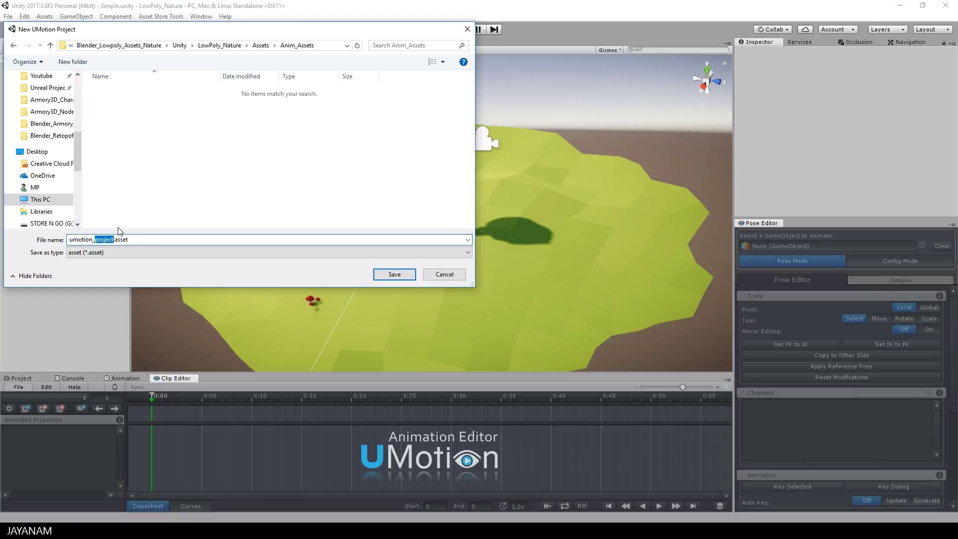
type("character")
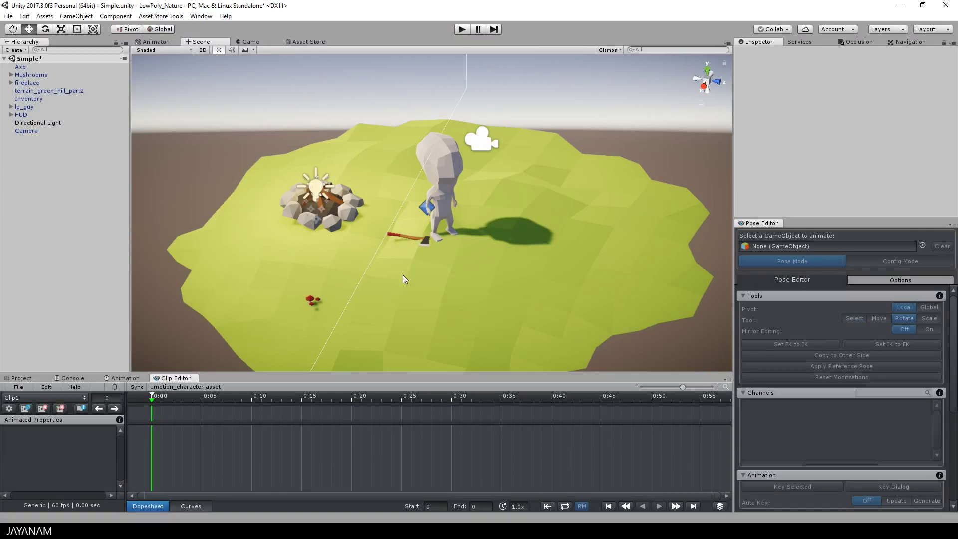
left_click(47, 398)
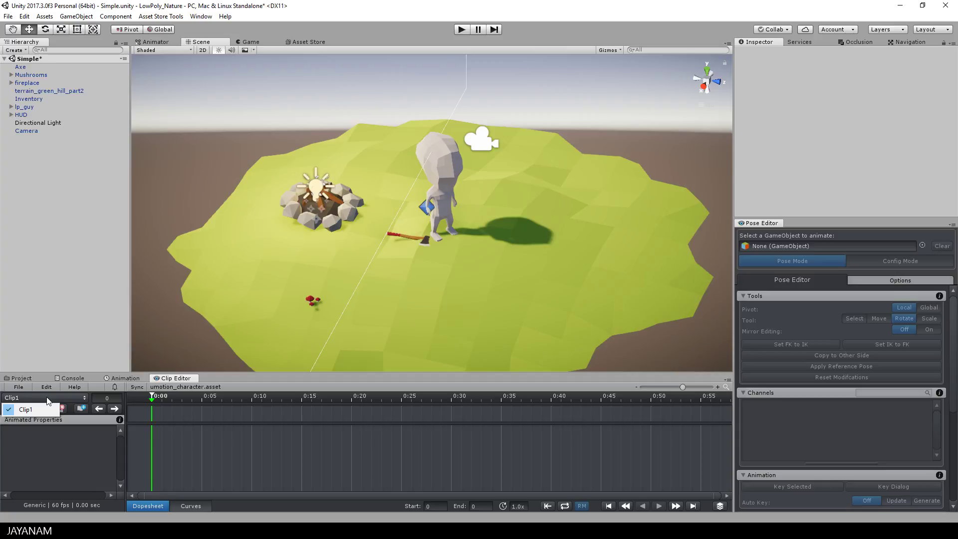
left_click(47, 388)
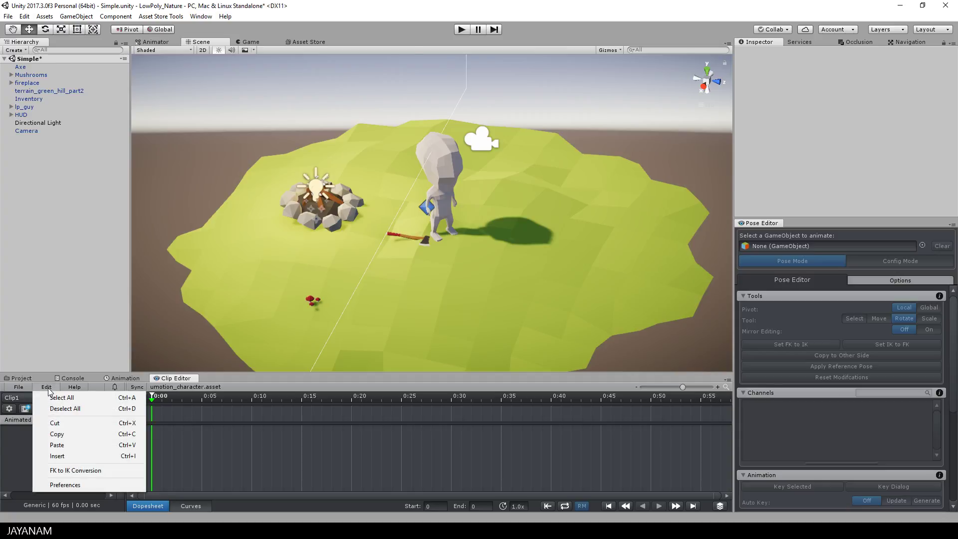
left_click(20, 400)
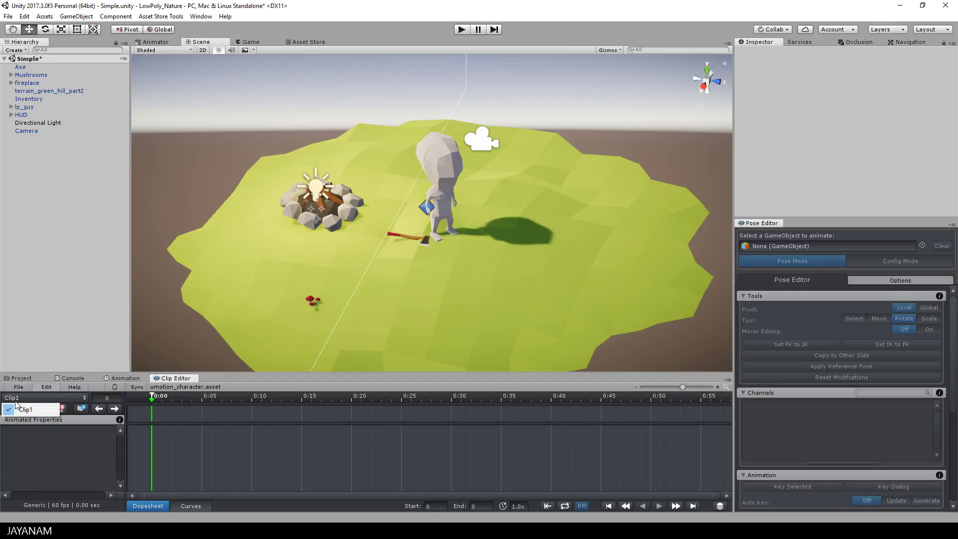
left_click(18, 400)
left_click(16, 410)
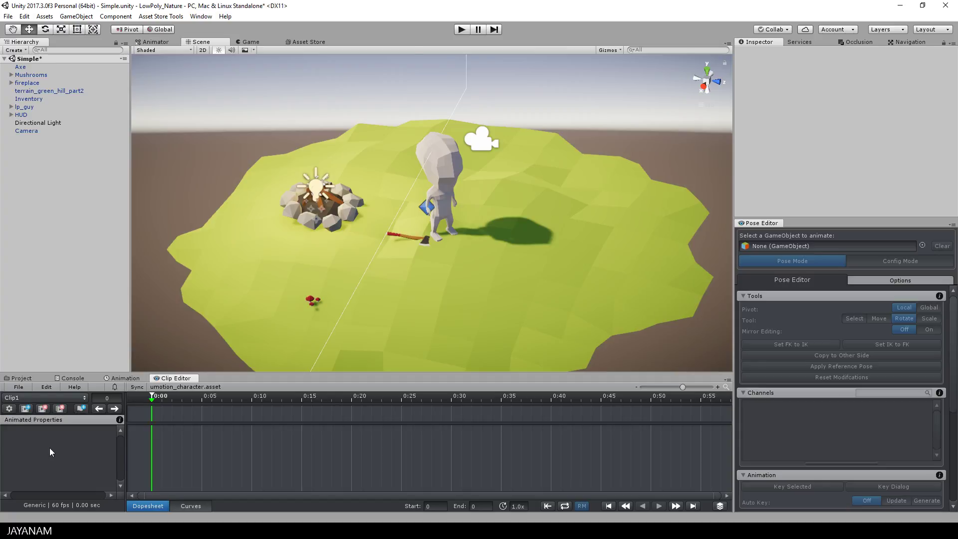
Step: Rename the clip Clip1 to Pickup in the UMotion clip settings
left_click(10, 409)
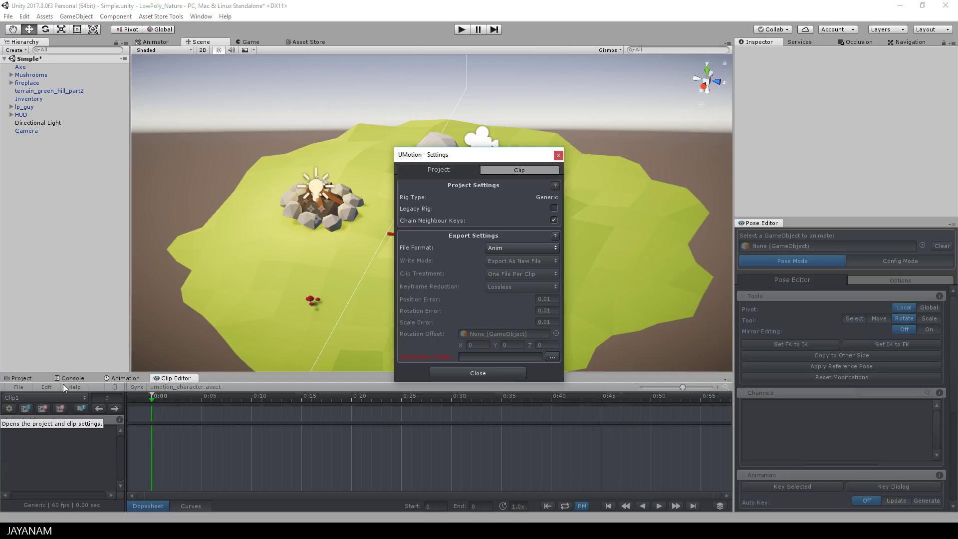
left_click(517, 170)
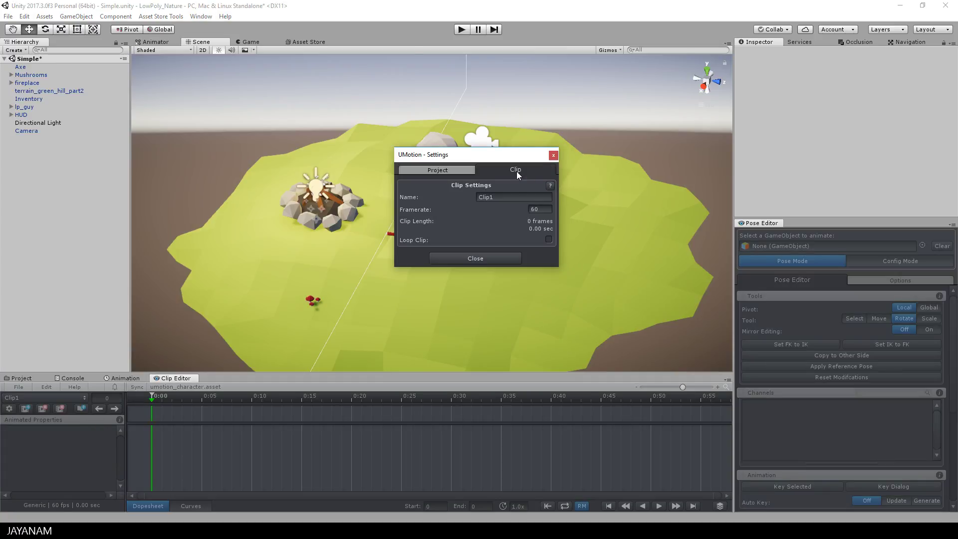
left_click(507, 198)
type("Pickup")
left_click(489, 258)
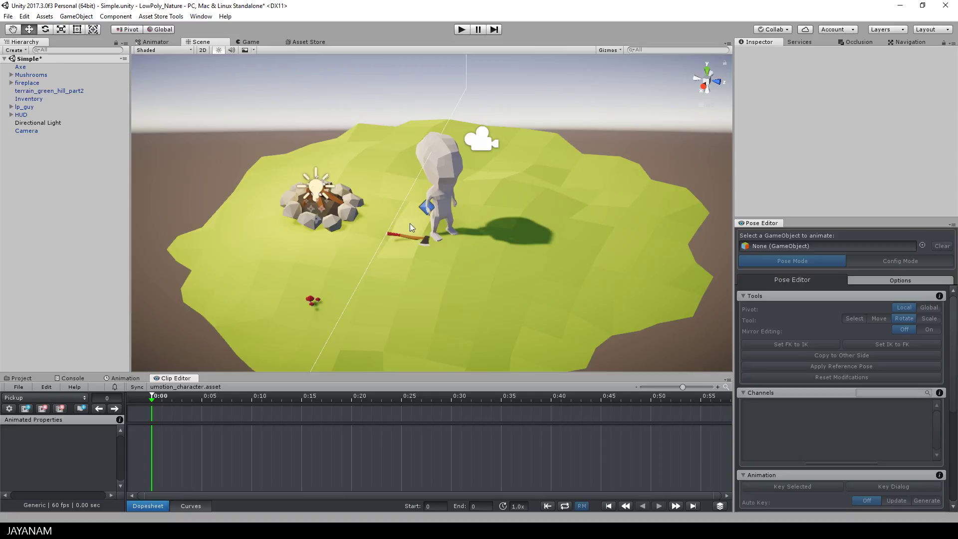
Step: Assign lp_guy as the GameObject to animate in the Pose Editor and create the configuration for its rig
left_click_drag(25, 107, 785, 244)
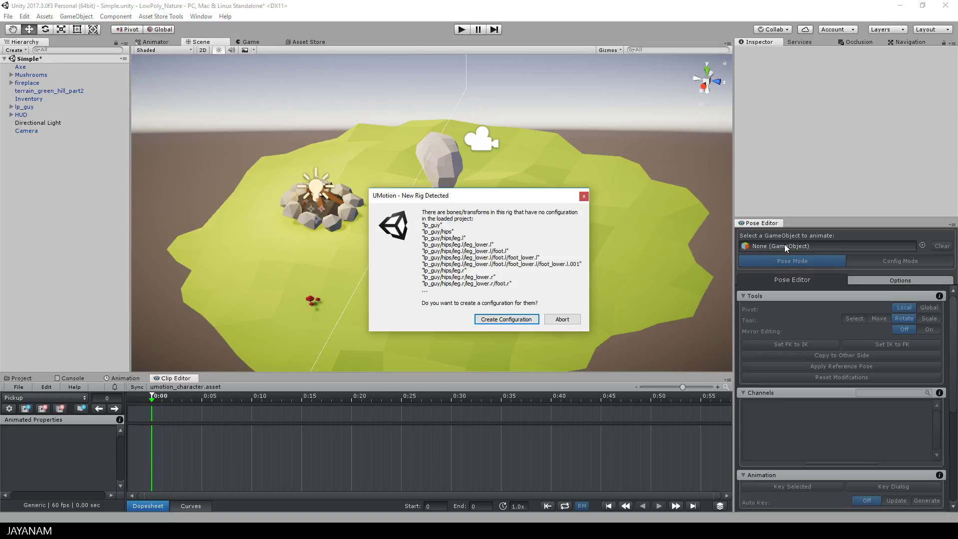
left_click(508, 320)
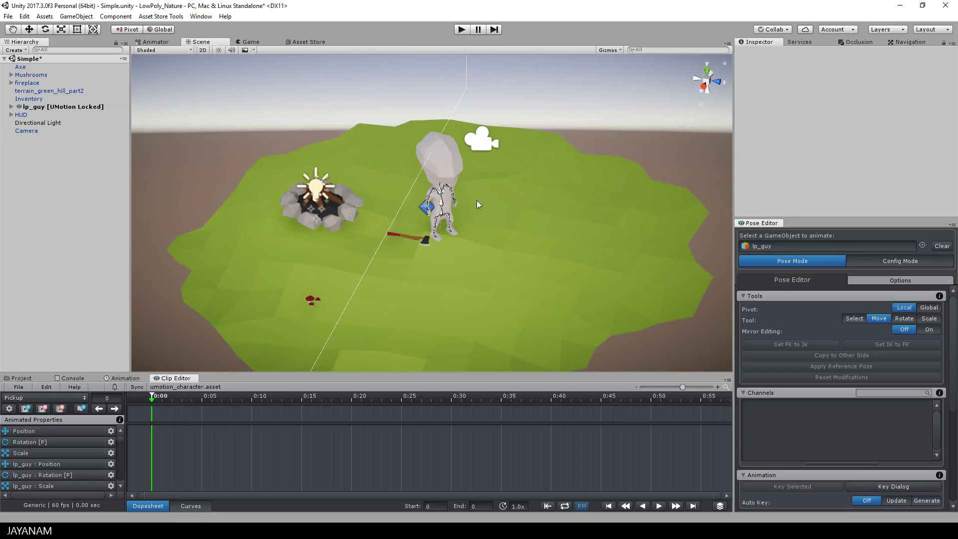
Step: Try rotating lp_guy's upper arm bone on the campfire side with the Rotate tool, and undo the rotation
left_click(455, 206)
scroll(510, 227, "up", 5)
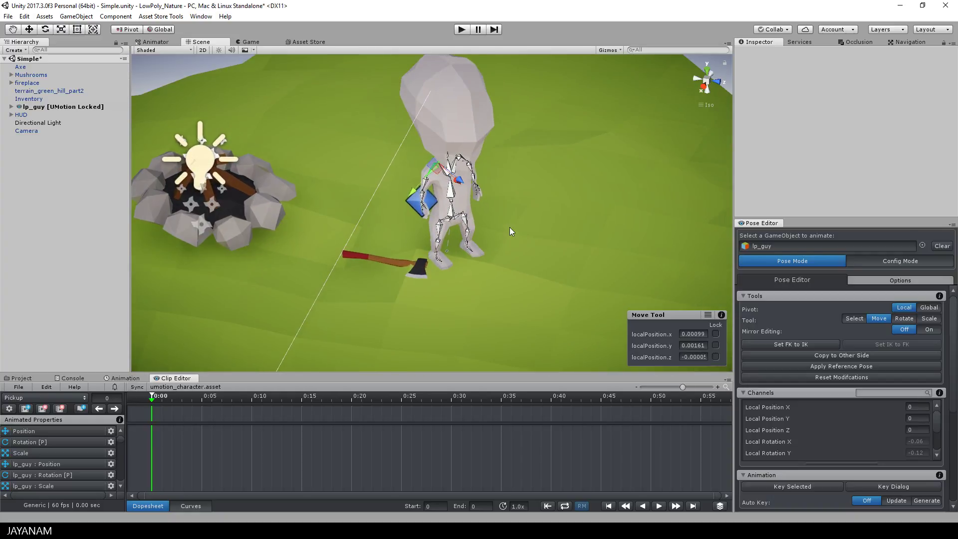
key("e")
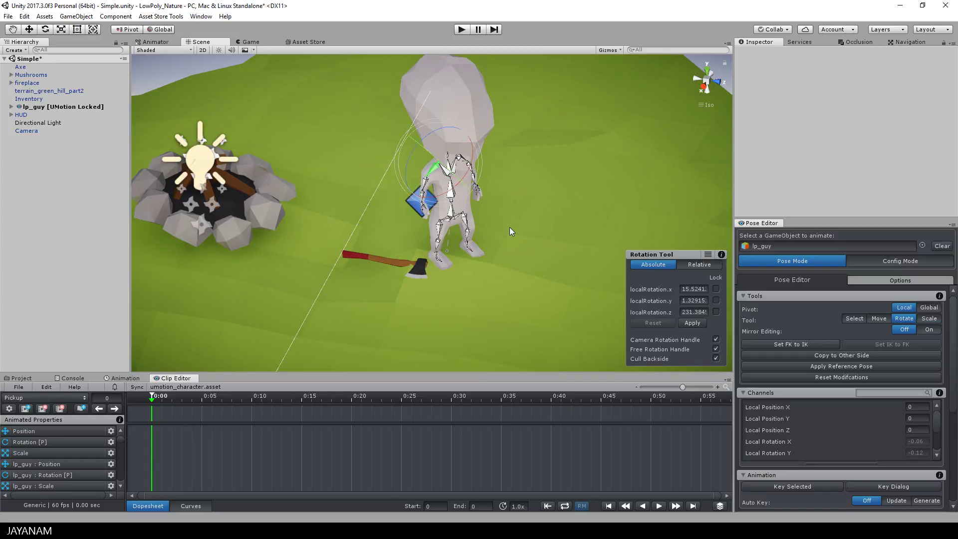
mouse_move(432, 131)
left_mouse_down()
mouse_move(452, 127)
mouse_move(423, 145)
mouse_move(462, 125)
mouse_move(425, 142)
mouse_move(443, 134)
mouse_move(433, 139)
left_mouse_up()
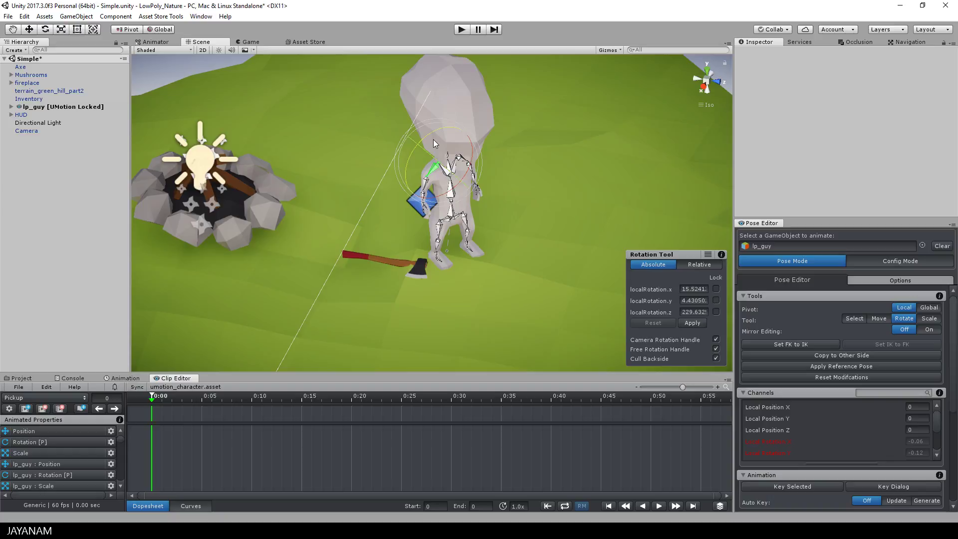
key("ctrl+z")
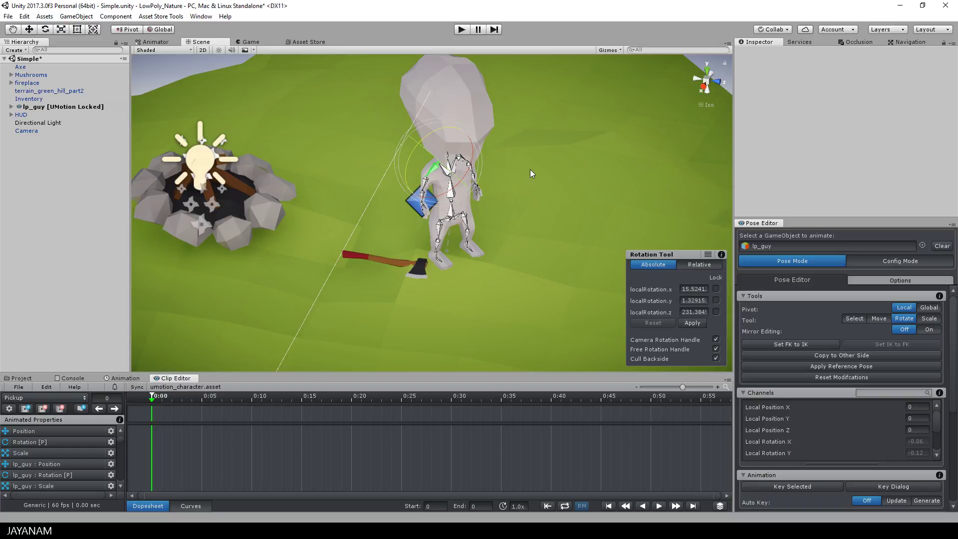
Step: Try rotating the forearm bone of lp_guy's other arm with the Rotate tool, and undo the rotation
left_click_drag(551, 170, 276, 167, "alt")
scroll(419, 171, "up", 4)
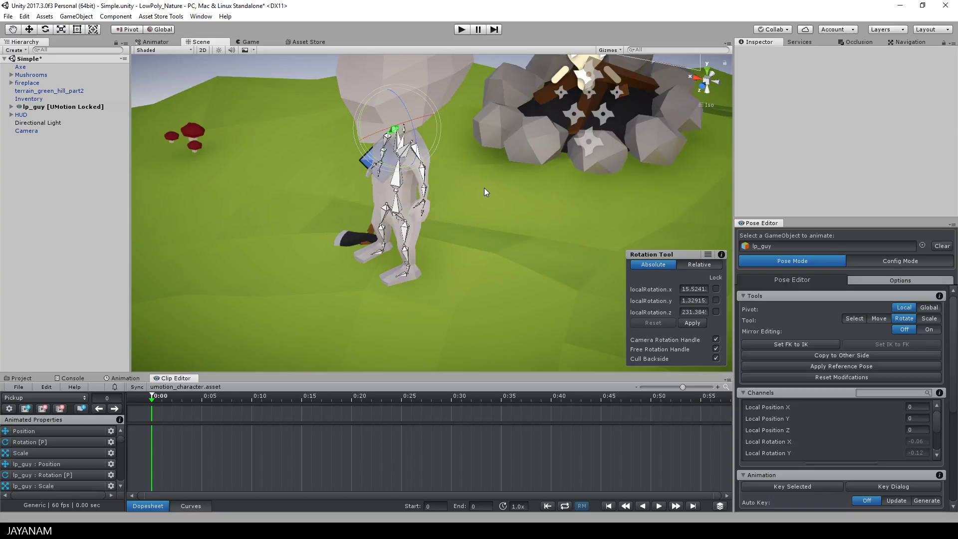
left_click(423, 177)
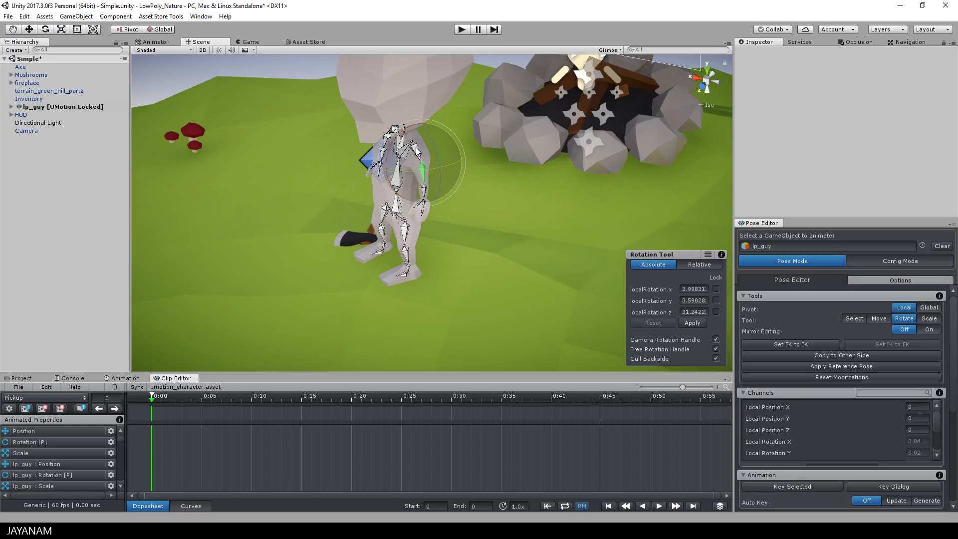
left_click_drag(391, 142, 292, 208)
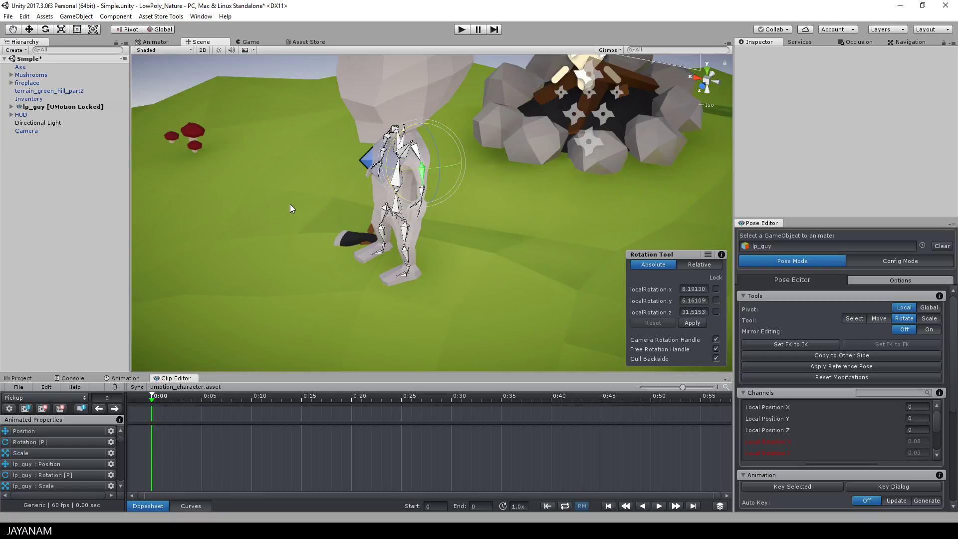
key("ctrl+z")
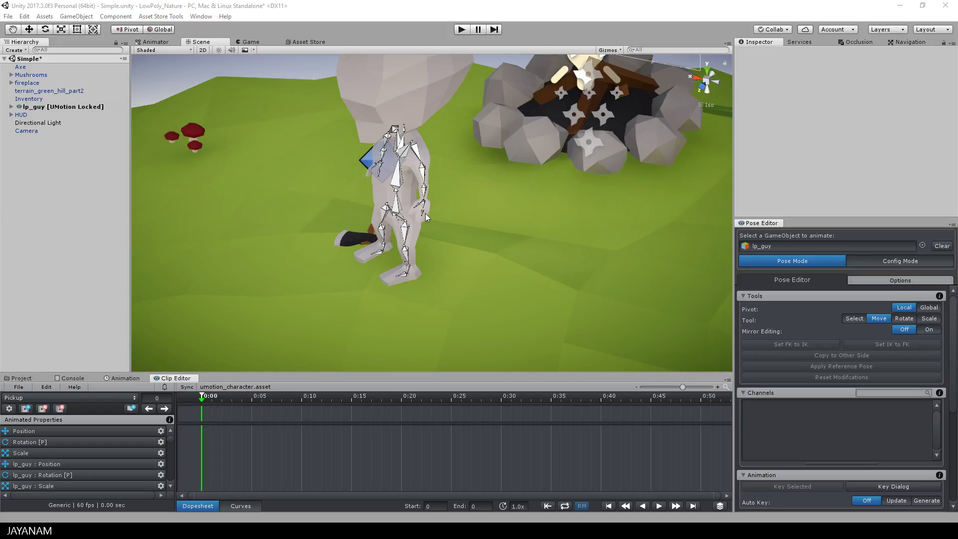
Step: Select all of lp_guy's bones and key all their channels at frame 0
left_click(392, 179)
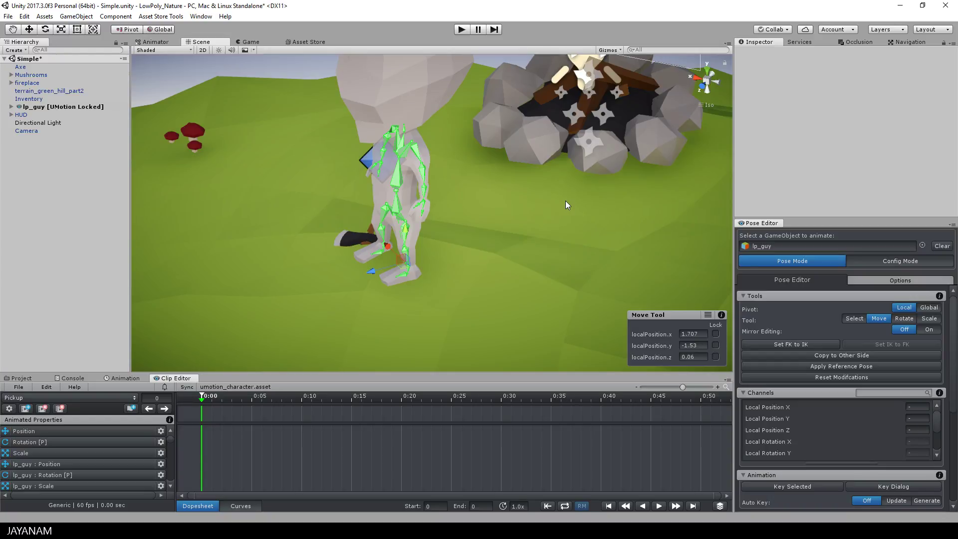
key("k")
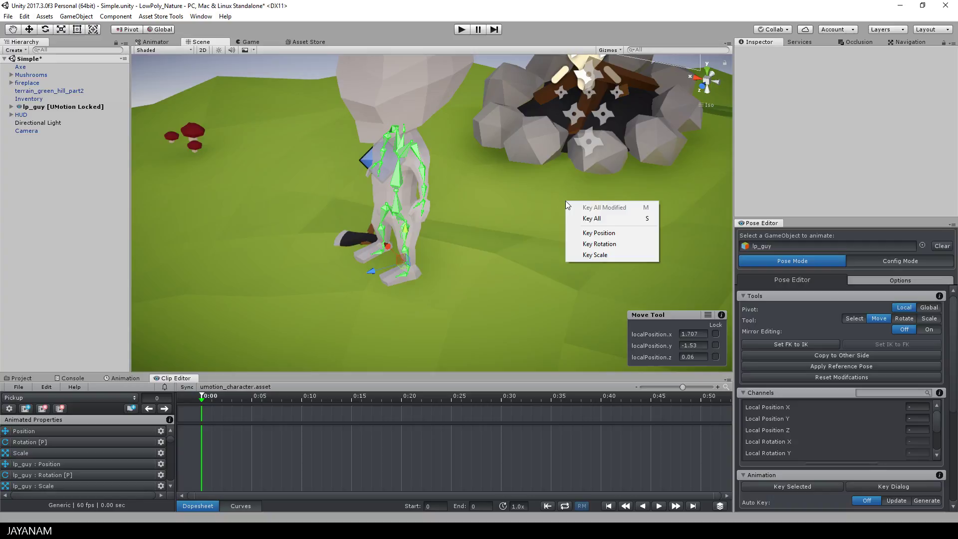
left_click(596, 220)
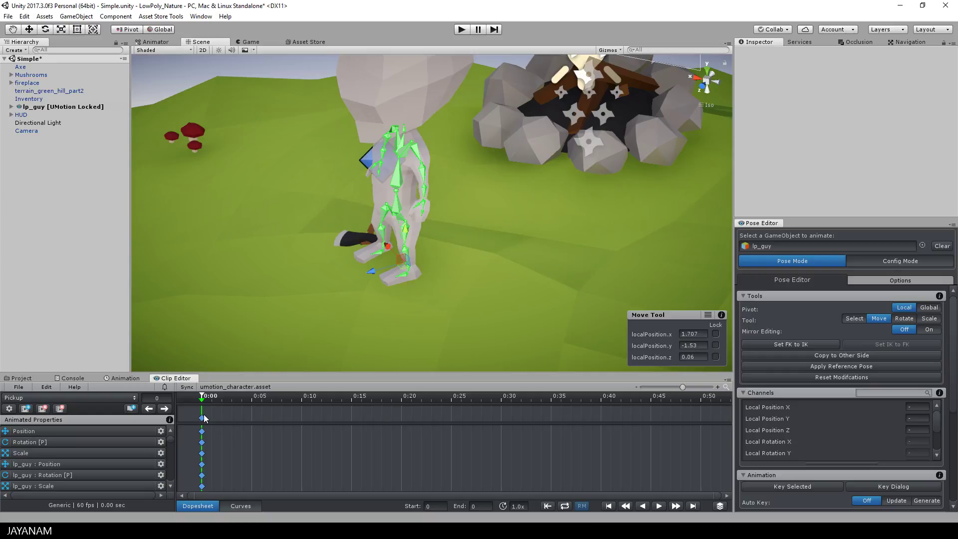
Step: Key all channels of all the bones with the same standing pose at frame 60
scroll(360, 439, "down", 4)
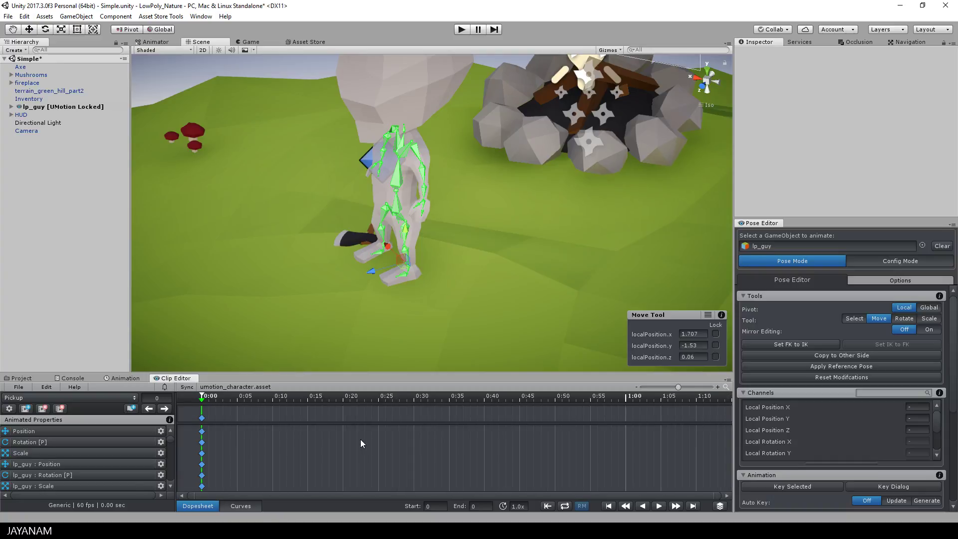
scroll(361, 439, "down", 2)
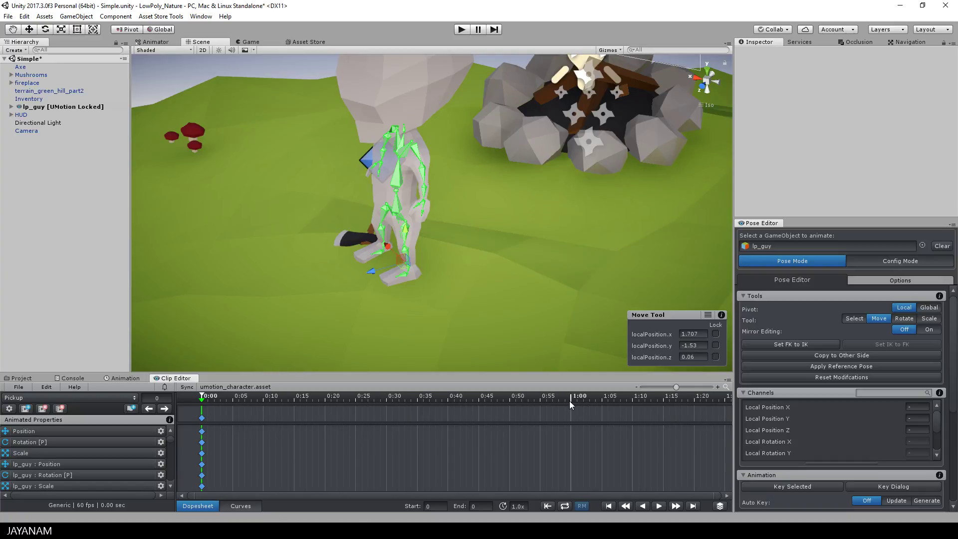
left_click(571, 400)
key("k")
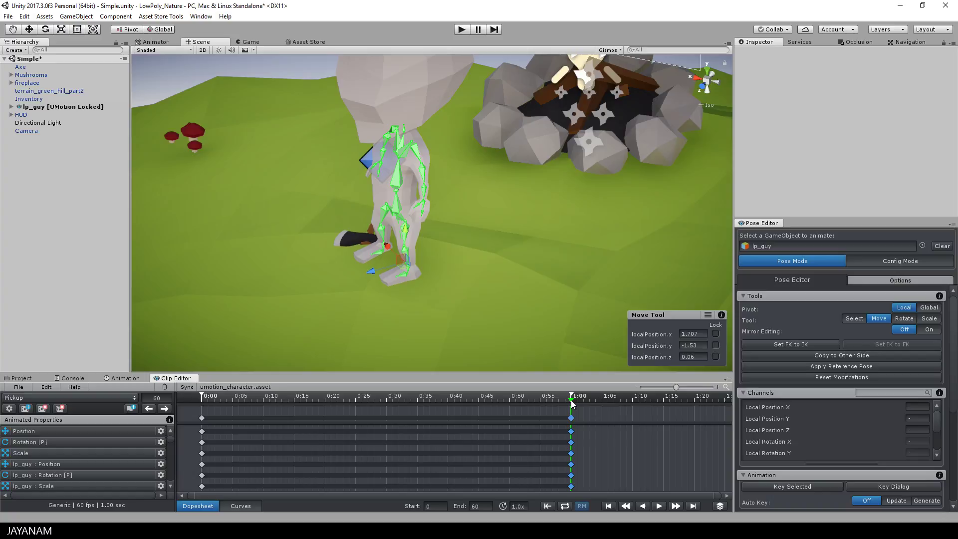
Step: At frame 30, rotate the thigh bone of the leg farther from the axe so that the leg lifts forward
left_click_drag(567, 402, 387, 400)
scroll(452, 284, "up", 2)
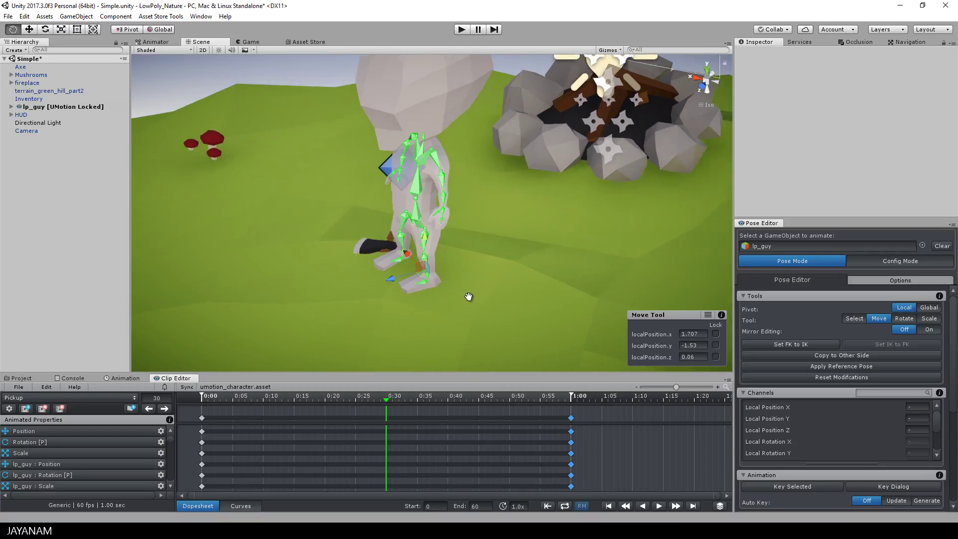
middle_click_drag(451, 284, 501, 249)
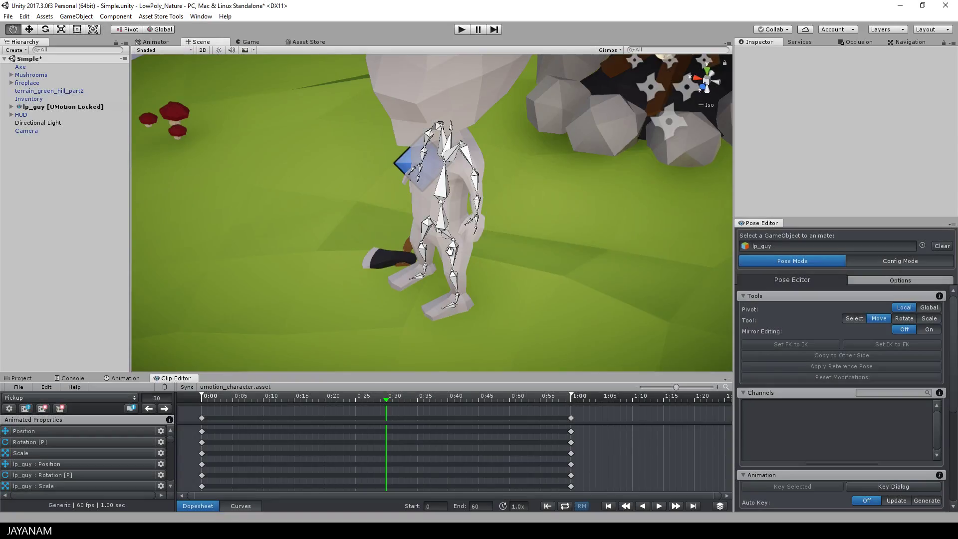
left_click(449, 252)
key("e")
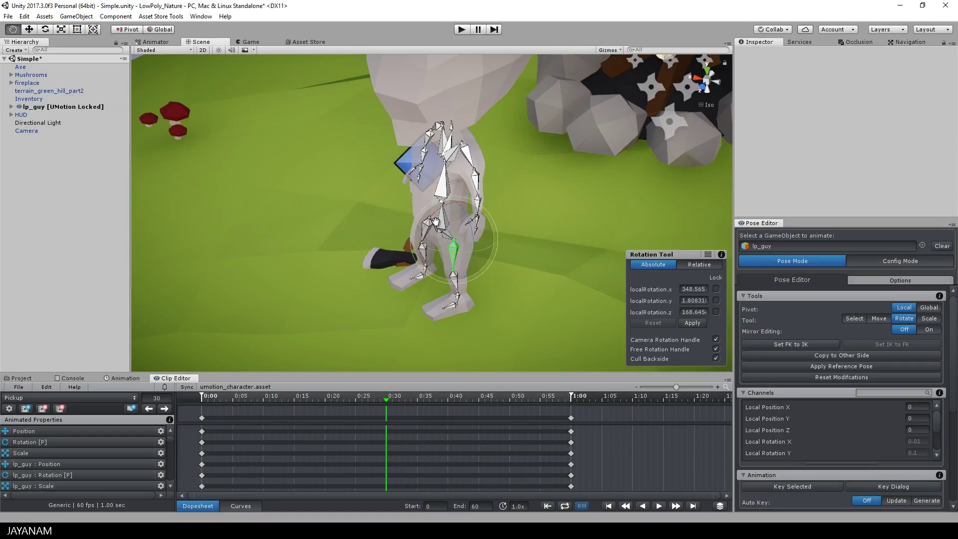
left_click_drag(543, 223, 499, 145, "alt")
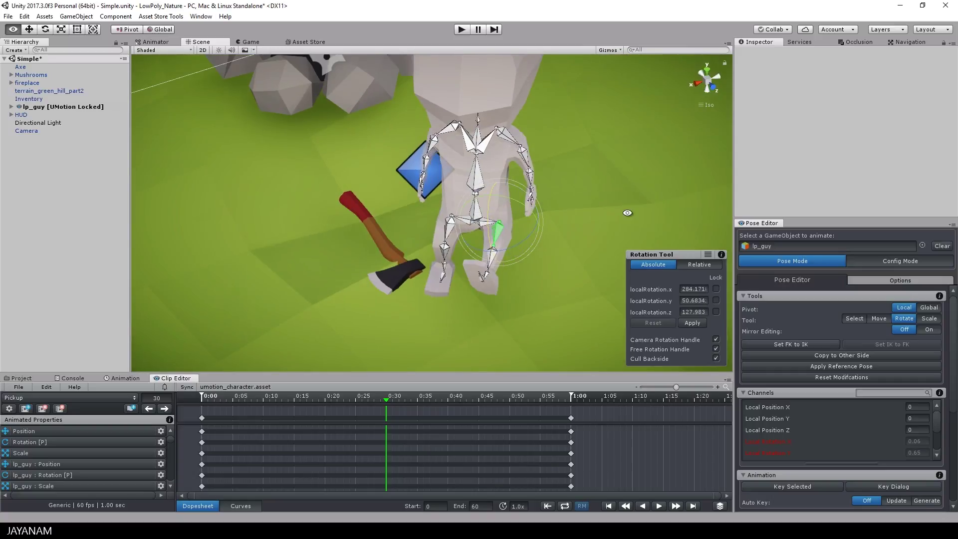
left_click_drag(627, 211, 381, 276, "alt")
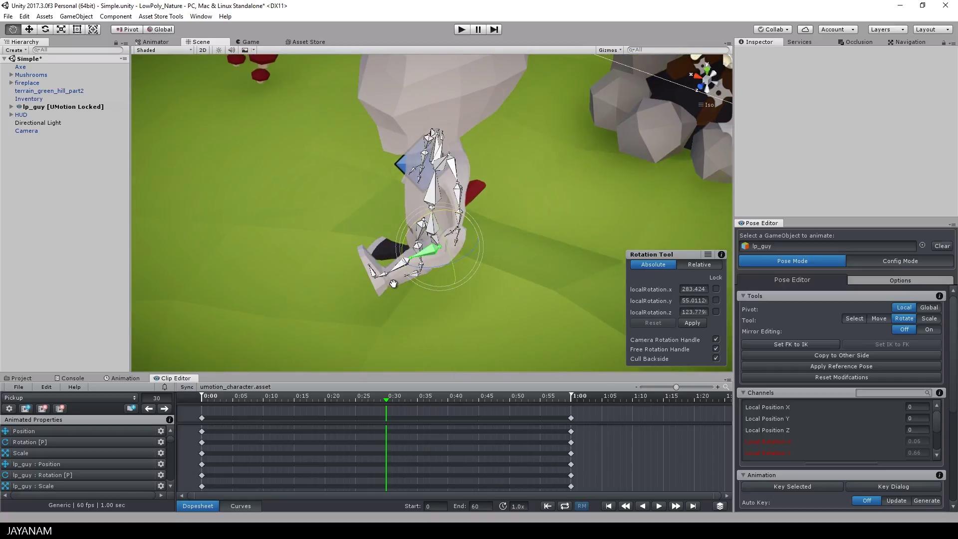
Step: Rotate the raised leg's lower leg bone so the knee bends and the shin points down, aligned with the thigh
left_click(401, 238)
left_click_drag(398, 225, 384, 290)
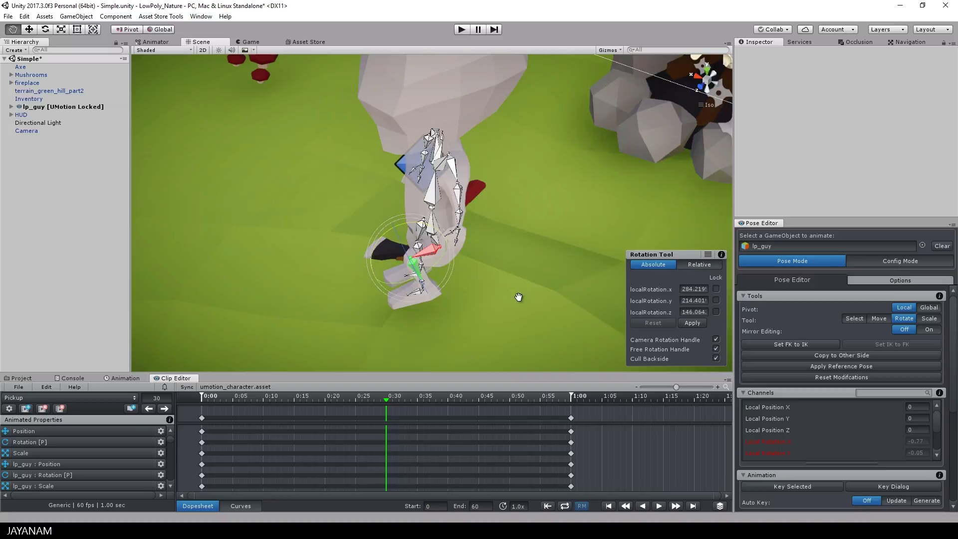
left_click_drag(518, 298, 704, 271, "alt")
left_click_drag(531, 244, 522, 246)
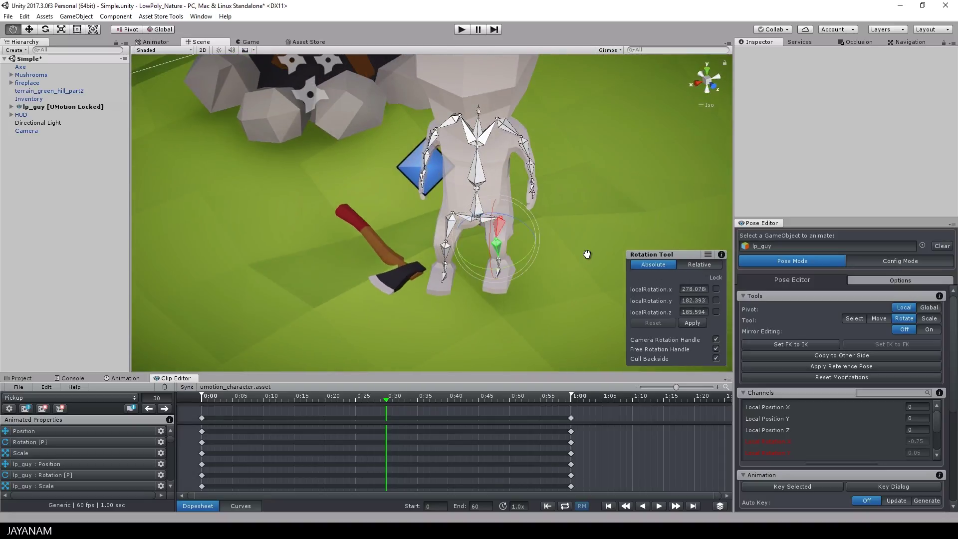
Step: Key all channels of the bent leg's thigh and lower leg bones at frame 30 and set Auto Key to Generate
left_click(587, 255)
left_click(501, 228)
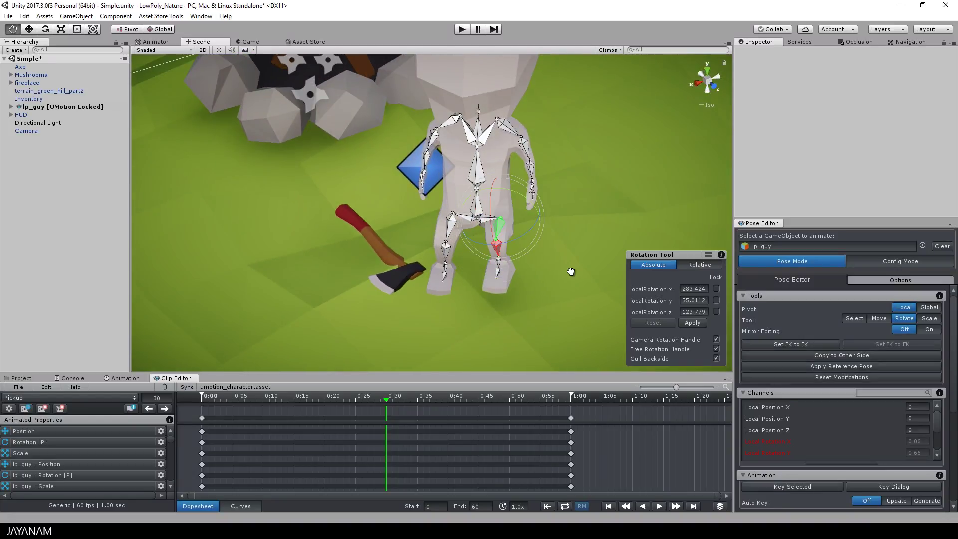
left_click(855, 314)
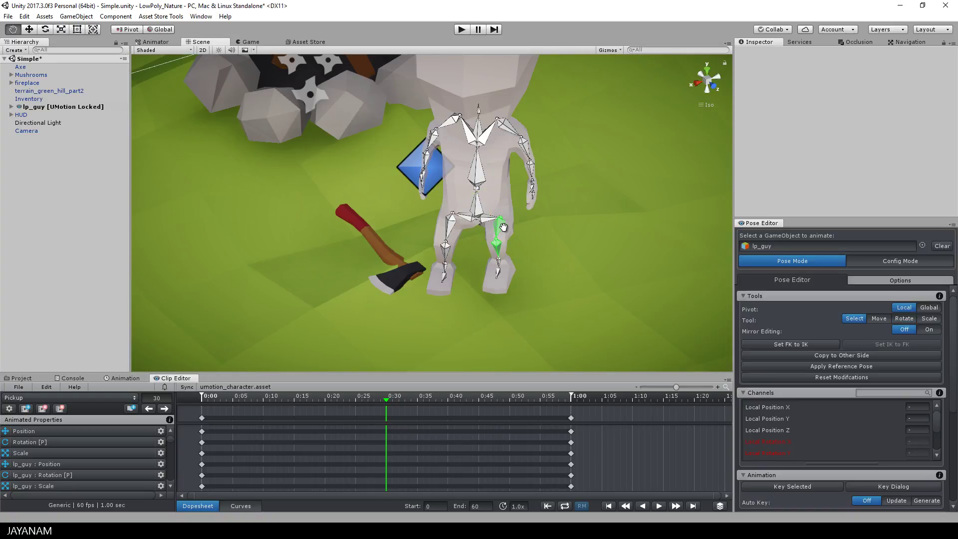
right_click(504, 229)
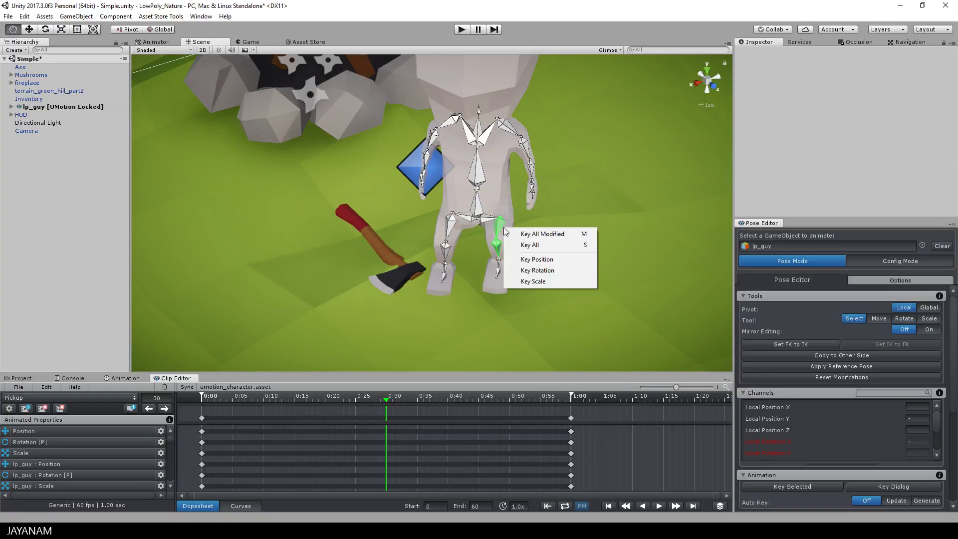
left_click(538, 245)
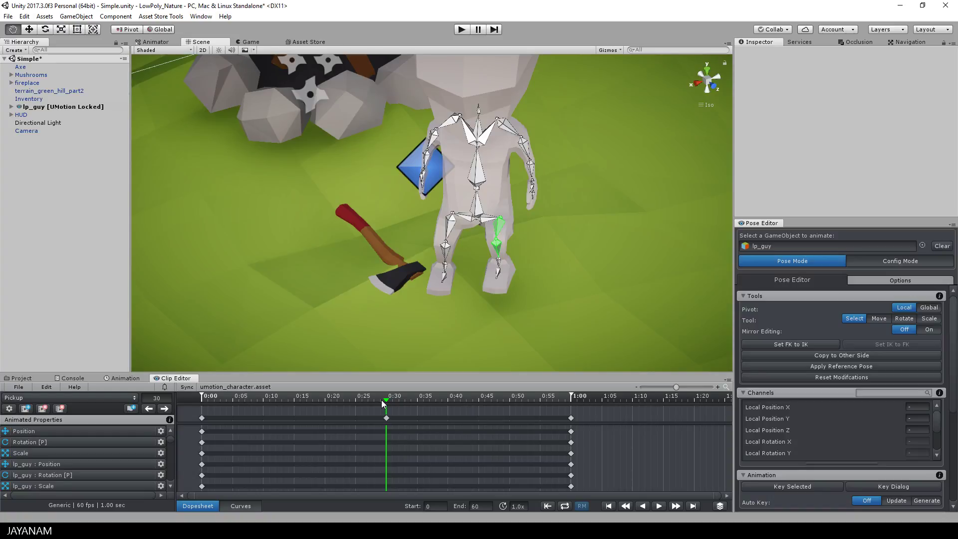
mouse_move(381, 400)
left_mouse_down()
mouse_move(280, 398)
mouse_move(508, 401)
mouse_move(266, 400)
mouse_move(483, 408)
mouse_move(325, 406)
mouse_move(388, 407)
left_mouse_up()
left_click(924, 500)
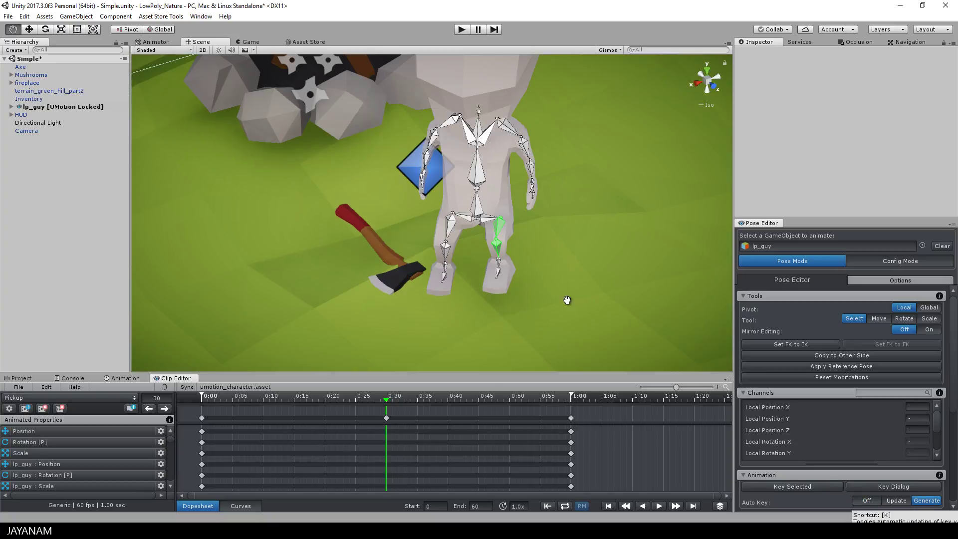
Step: Raise the bent leg's thigh bone further and fold its lower leg bone back underneath for a crouch
left_click_drag(602, 278, 439, 248, "alt")
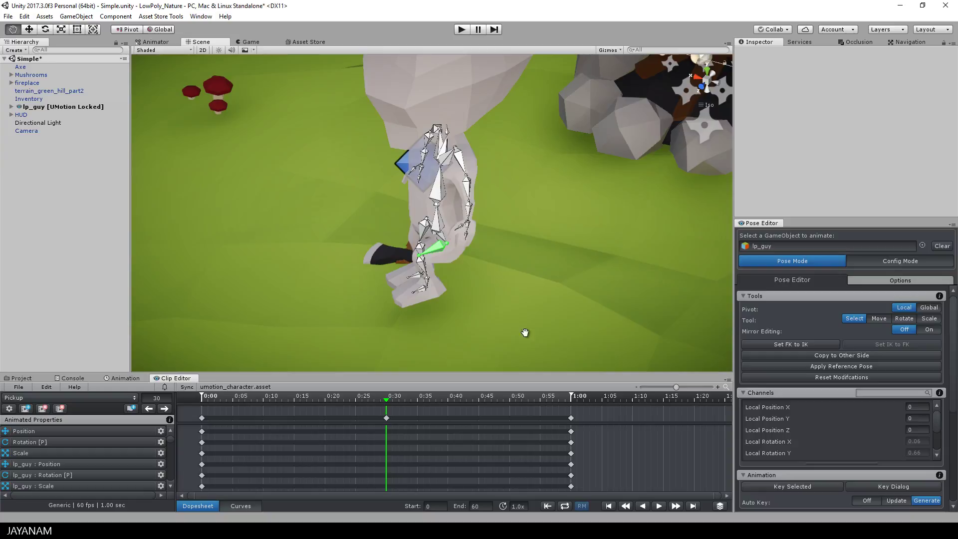
left_click_drag(525, 332, 449, 274, "alt")
key("e")
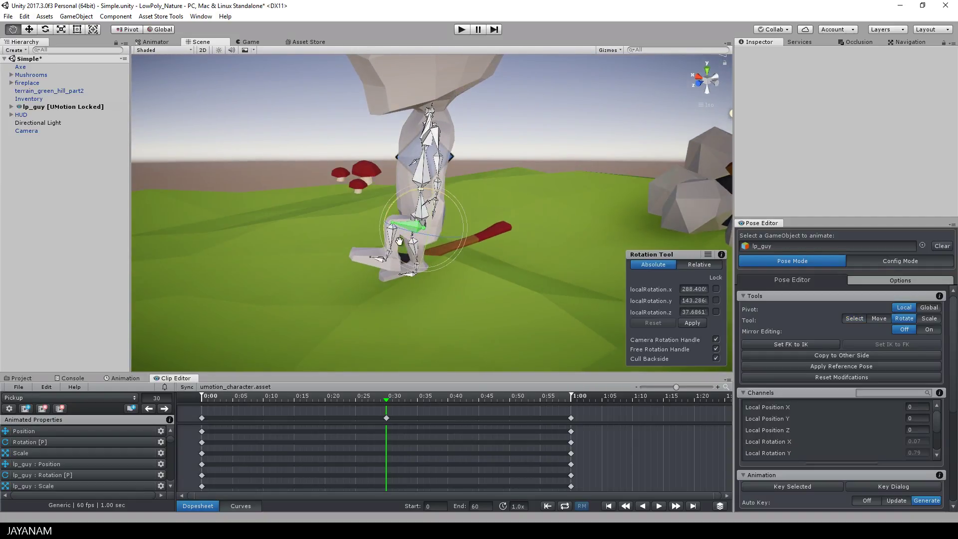
left_click(391, 241)
left_click_drag(372, 235, 333, 221)
Step: Rotate the bent leg's ankle bone to level the foot at frame 30
scroll(380, 240, "up", 5)
left_click_drag(394, 264, 389, 284, "alt")
left_click(410, 267)
left_click_drag(341, 249, 324, 231)
left_click_drag(503, 244, 659, 122, "alt")
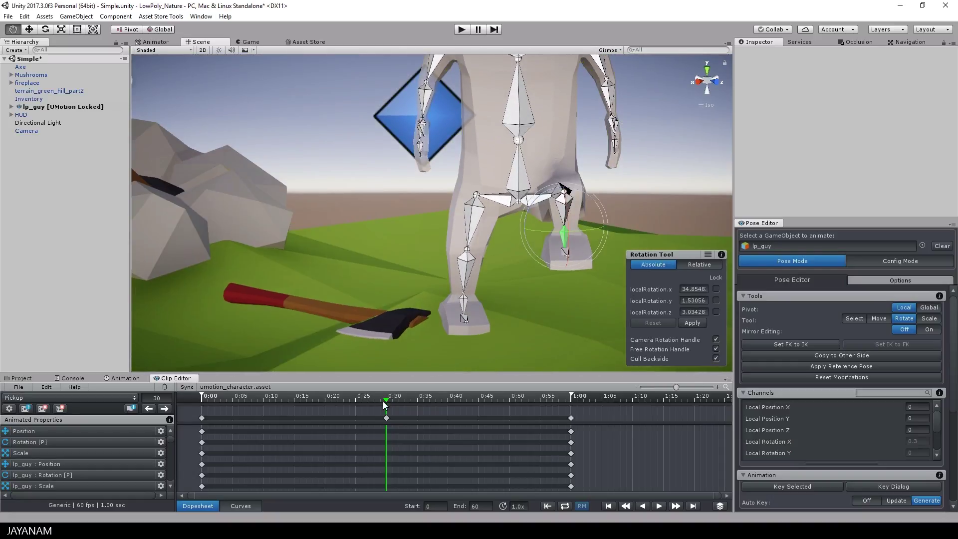
mouse_move(384, 400)
left_mouse_down()
mouse_move(275, 399)
mouse_move(402, 403)
mouse_move(387, 404)
left_mouse_up()
Step: Fine-tune the rotations of the bent leg's lower leg and ankle bones from the side
left_click_drag(489, 314, 315, 327, "alt")
scroll(407, 274, "up", 5)
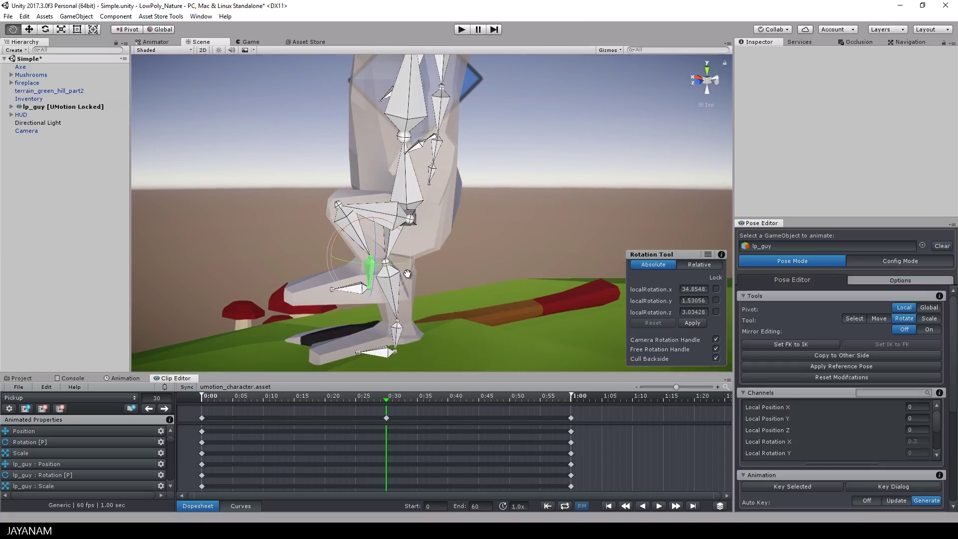
left_click(344, 215)
left_click_drag(308, 174, 302, 182)
left_click(380, 264)
left_click_drag(364, 217, 370, 221)
Step: Select all the bent leg's posed bones from the hip down to the ankle and copy their position and rotation to the other side
left_click_drag(449, 215, 668, 166, "alt")
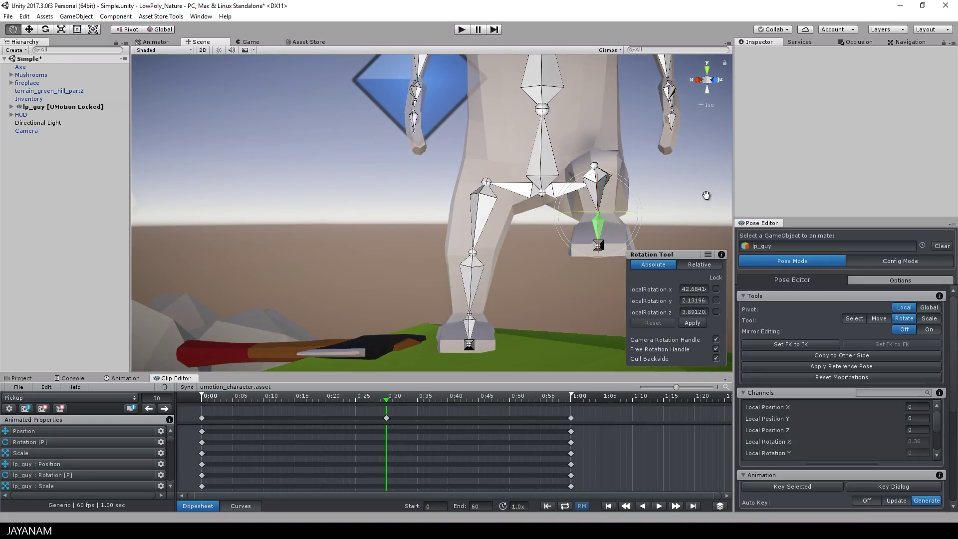
left_click(855, 318)
left_click_drag(574, 230, 503, 238, "alt")
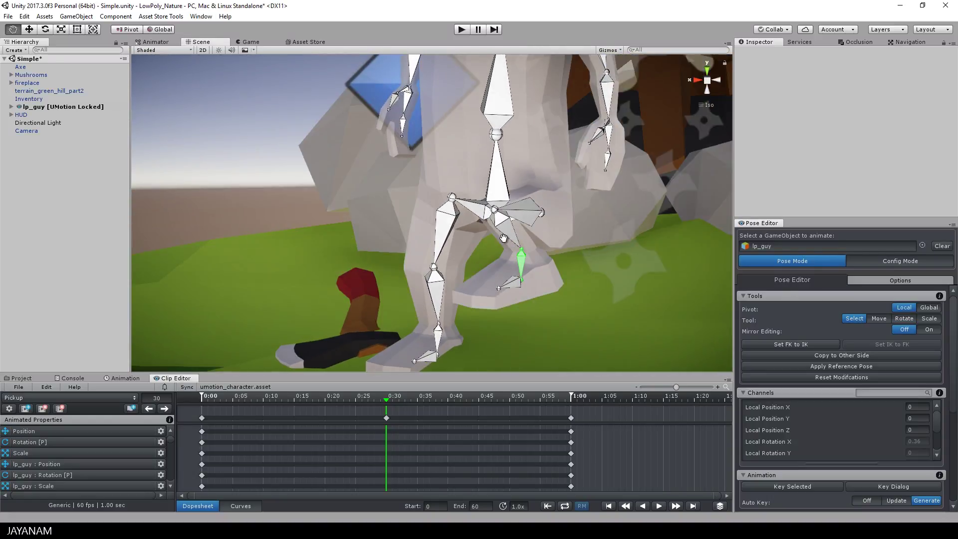
left_click(523, 213)
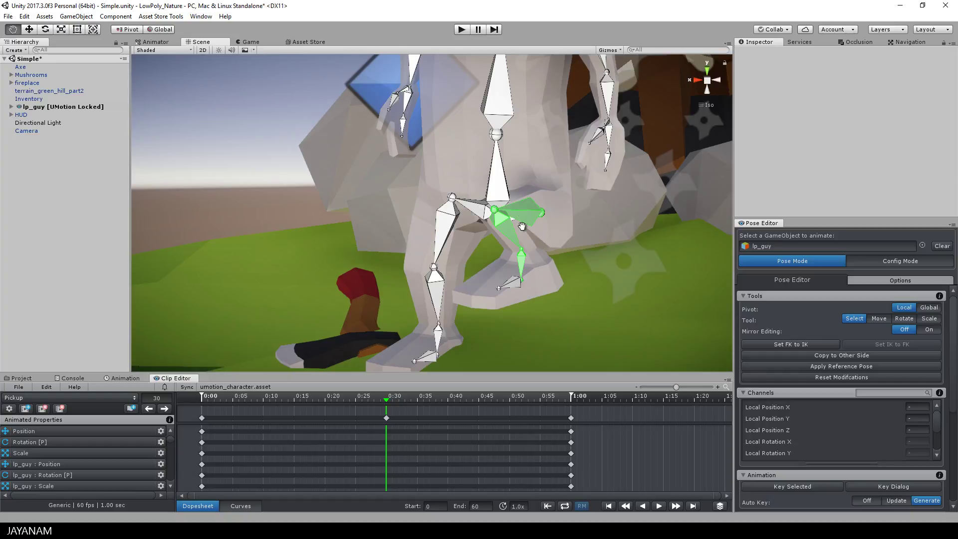
left_click(874, 357)
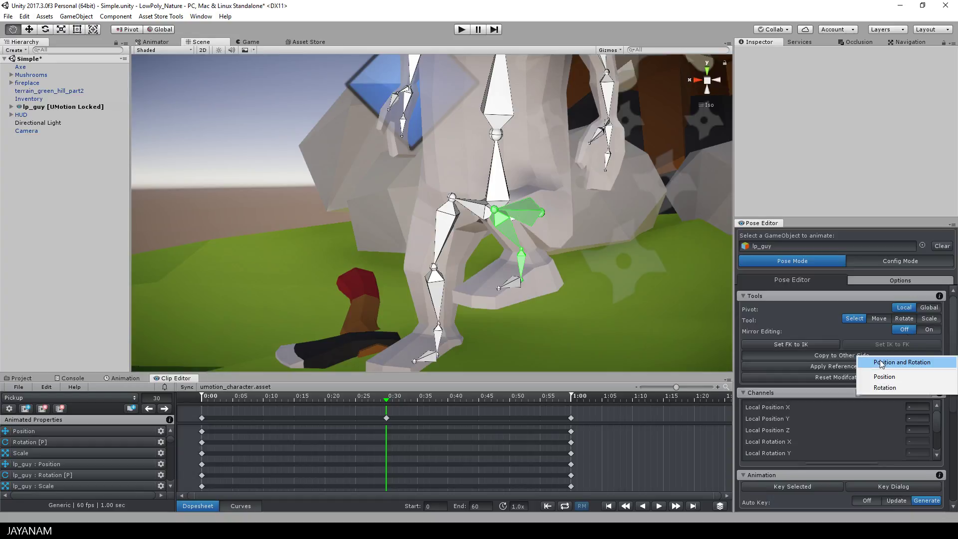
left_click(881, 362)
Step: Move the pelvis bone down with the Move tool until the crouching feet reach the ground
left_click_drag(559, 250, 408, 235, "alt")
scroll(425, 249, "down", 6)
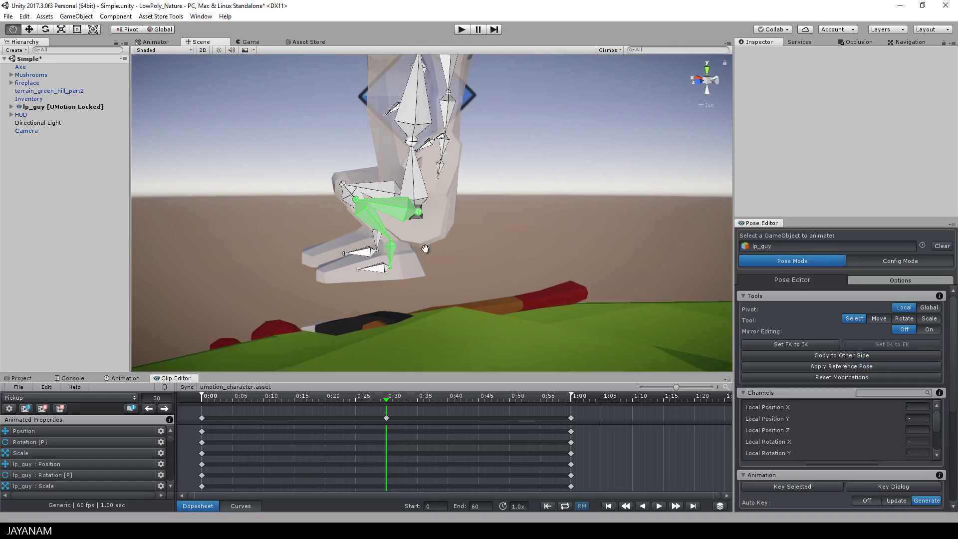
left_click(422, 181)
key("w")
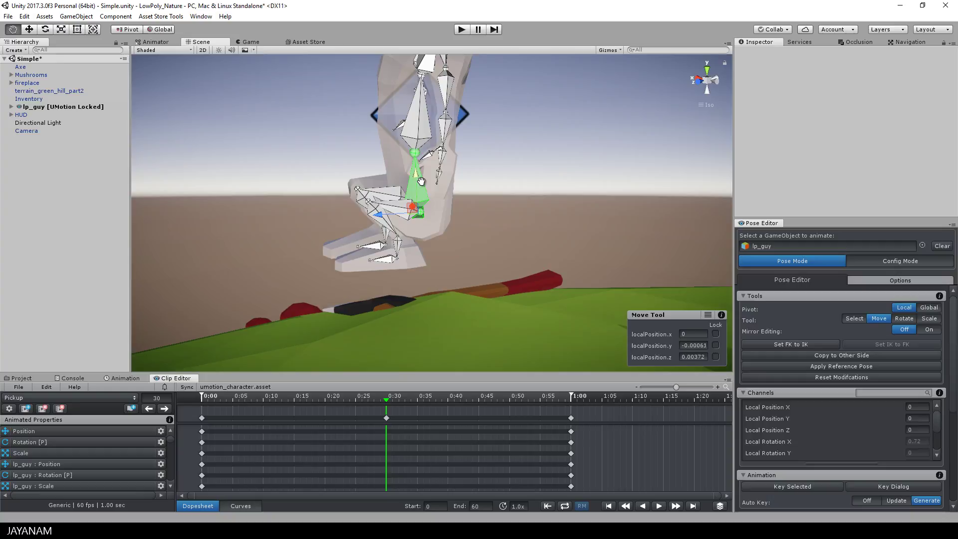
left_click_drag(411, 178, 408, 249)
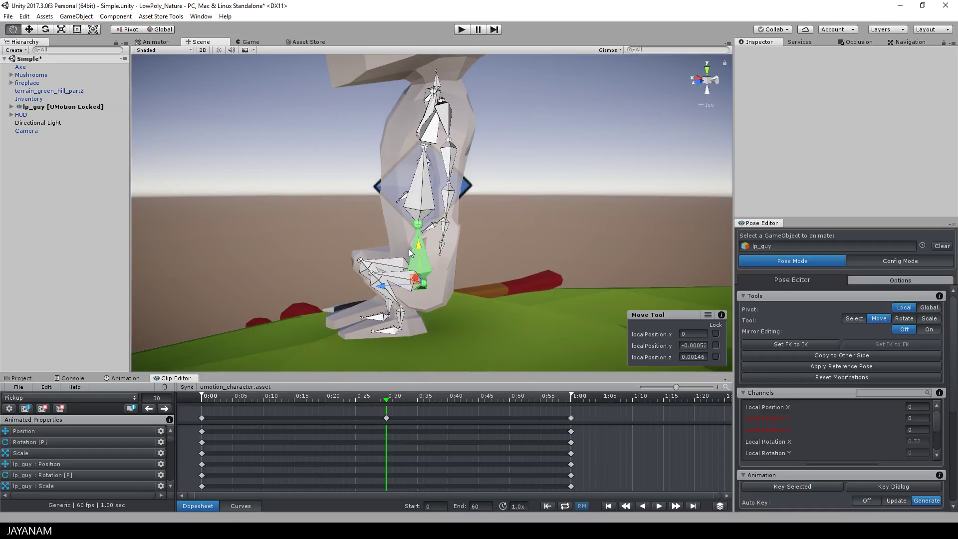
Step: Rotate the spine bone above the pelvis to about 49° local X so the upper body bends forward over the axe
left_click(418, 195)
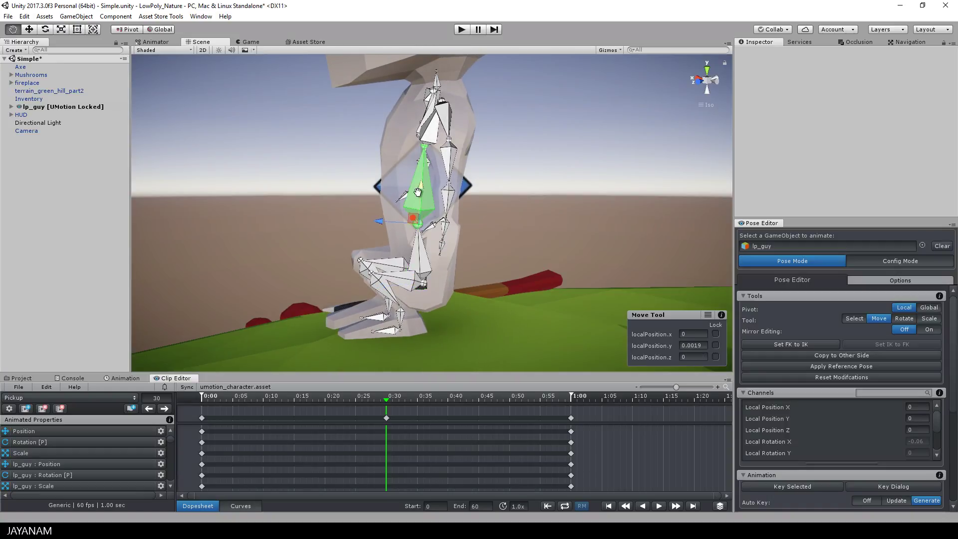
key("e")
left_click_drag(400, 214, 574, 125)
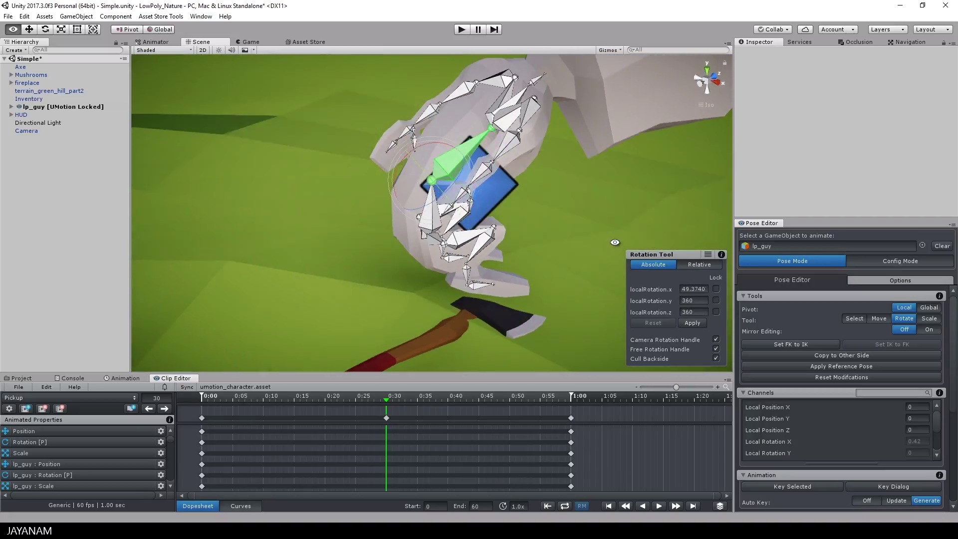
Step: Rotate the shoulder and upper arm bones of one arm so that the arm reaches down toward the axe
left_click_drag(492, 91, 545, 150)
left_click(563, 107)
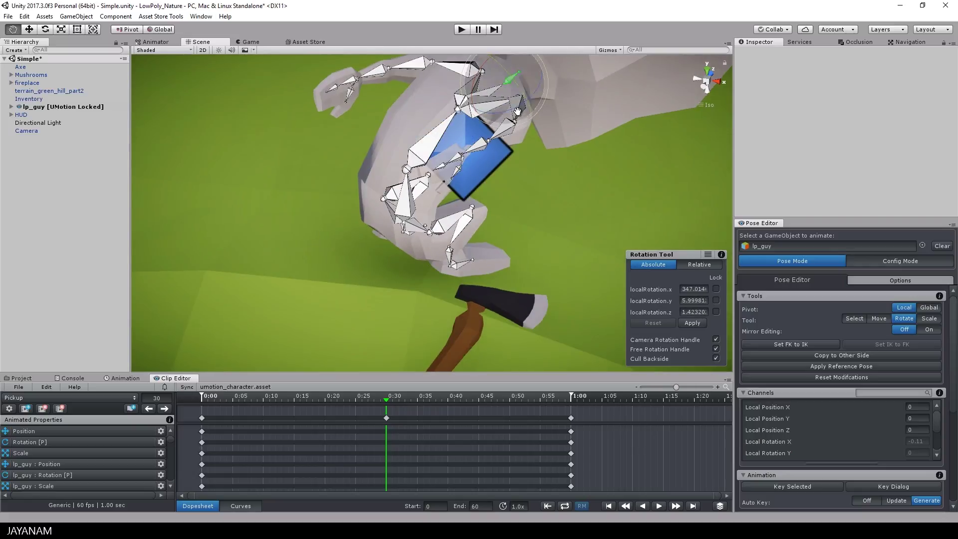
key("q")
left_click(521, 109)
left_click_drag(521, 108, 599, 130, "alt")
key("e")
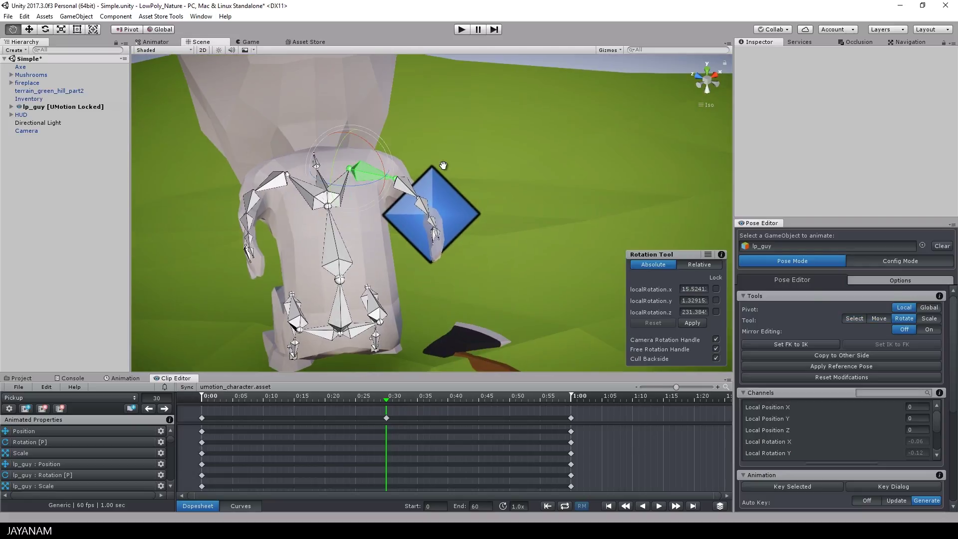
left_click_drag(373, 147, 449, 174)
left_click_drag(504, 220, 472, 249)
Step: Rotate the spine bone to about 54° local X and adjust the rotation of the reaching arm's shoulder
left_click_drag(538, 287, 433, 278, "alt")
left_click_drag(469, 240, 398, 224)
left_click(413, 238)
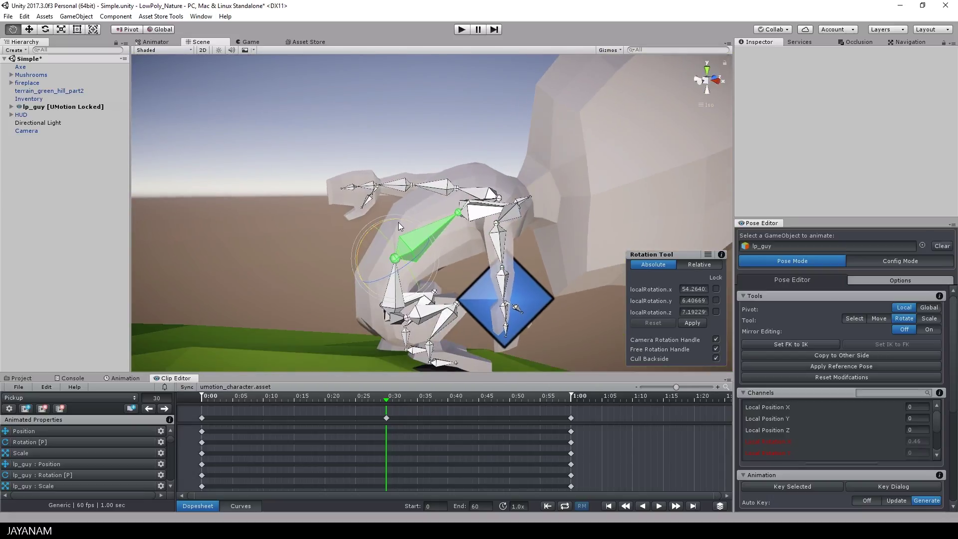
left_click(509, 204)
left_click_drag(503, 199, 506, 222)
Step: Move the lower bones of the reaching arm down toward the axe and fine-tune the arm rotation in the bent-over pose
left_click_drag(386, 270, 401, 247, "alt")
left_click(437, 236)
key("w")
left_click_drag(508, 273, 511, 283)
left_click(515, 301)
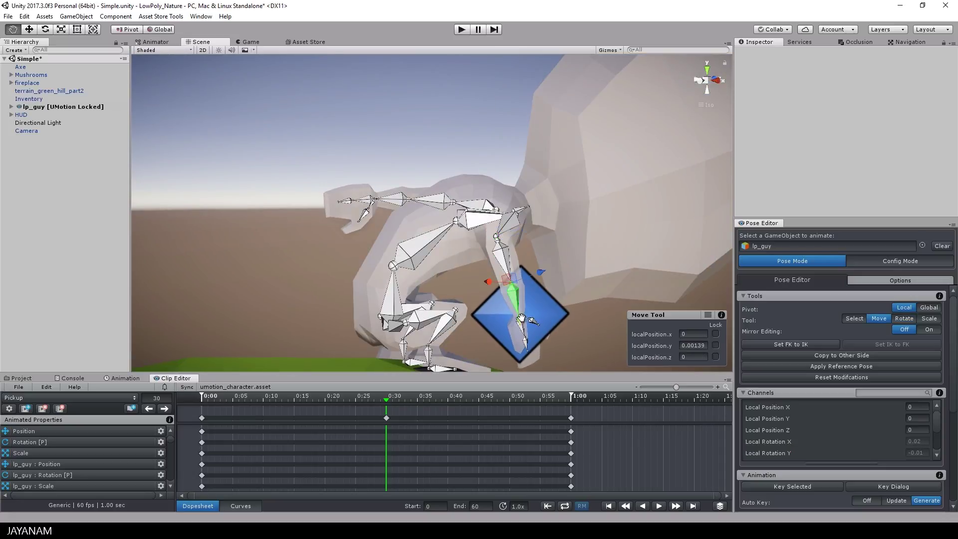
left_click_drag(521, 321, 522, 327)
left_click_drag(379, 240, 638, 228, "alt")
left_click(460, 240)
key("e")
left_click_drag(468, 210, 522, 240)
left_click(495, 266)
mouse_move(554, 224)
left_mouse_down("alt")
mouse_move(596, 214)
mouse_move(349, 173)
mouse_move(562, 208)
left_mouse_up("alt")
Step: Raise the pelvis bone at frame 15 so that the half-crouched character's feet rest on the ground
left_click_drag(384, 399, 294, 403)
left_click_drag(624, 250, 419, 301, "alt")
left_click(466, 278)
key("w")
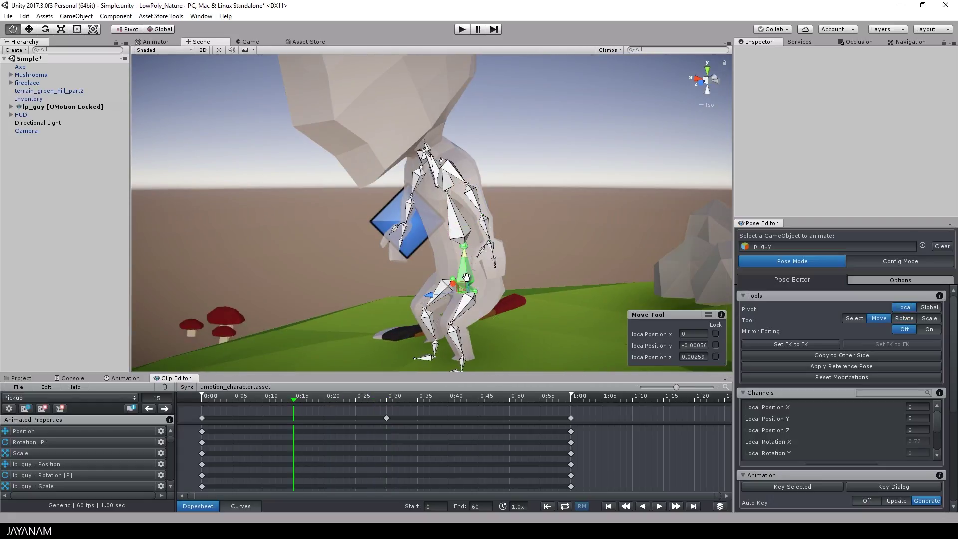
left_click_drag(465, 255, 465, 237)
Step: Raise the pelvis bone at frame 45 so that the feet rest on the ground while the character stands up
left_click(316, 401)
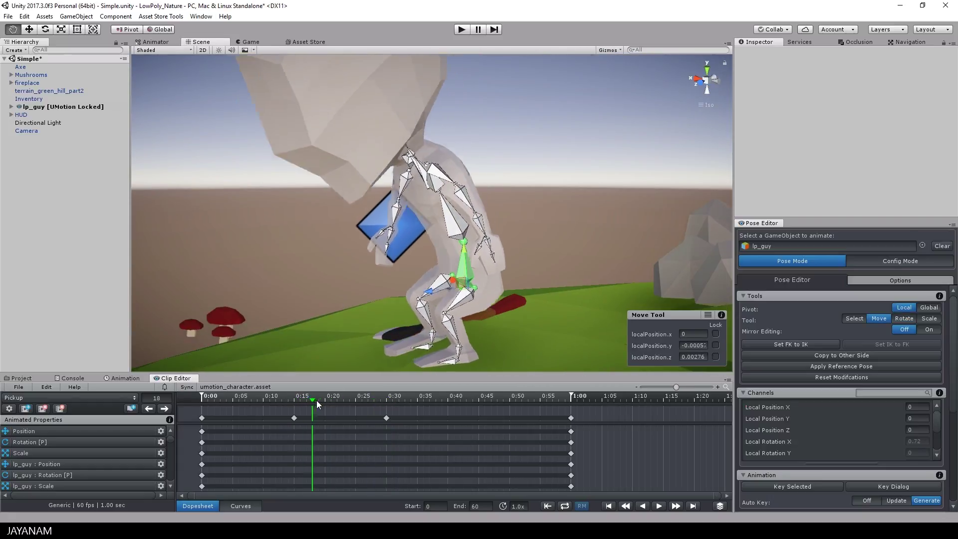
left_click_drag(317, 400, 482, 398)
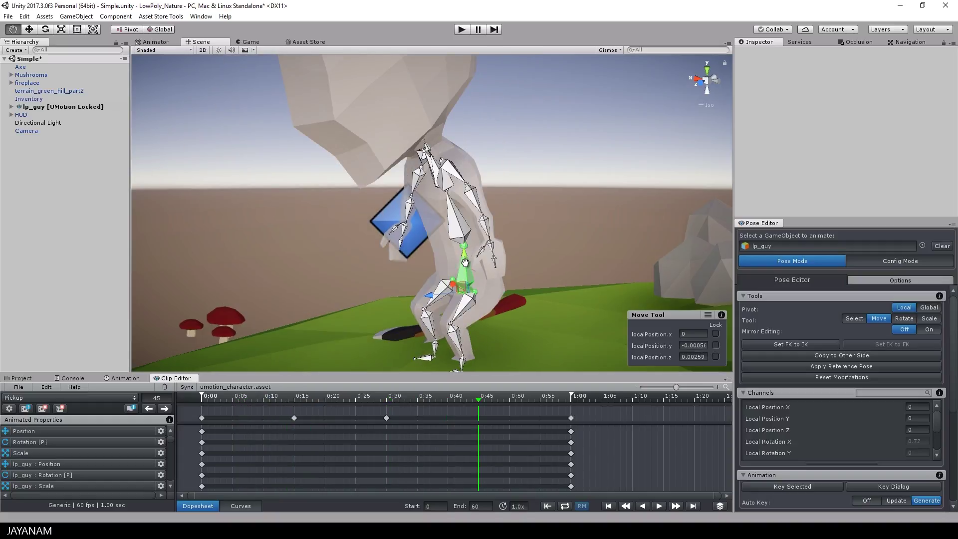
left_click_drag(465, 263, 465, 245)
Step: At frame 32, adjust the lower arm and hand bones of the reaching arm with the Rotate tool
left_click_drag(483, 402, 400, 411)
left_click_drag(313, 347, 579, 349, "alt")
left_click(458, 289)
left_click_drag(505, 299, 499, 311)
left_click_drag(594, 322, 491, 319, "alt")
key("e")
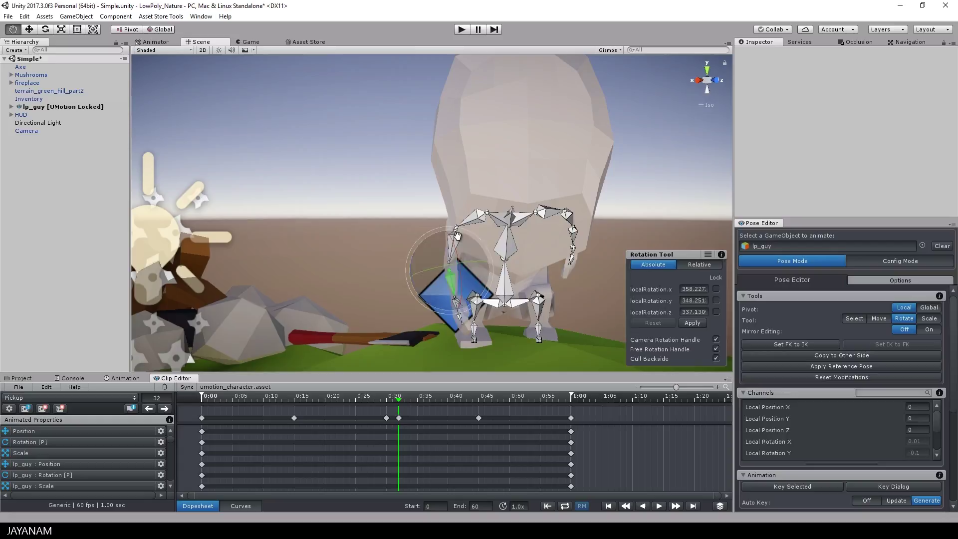
left_click(455, 238)
left_click_drag(473, 264, 537, 305)
left_click(505, 336)
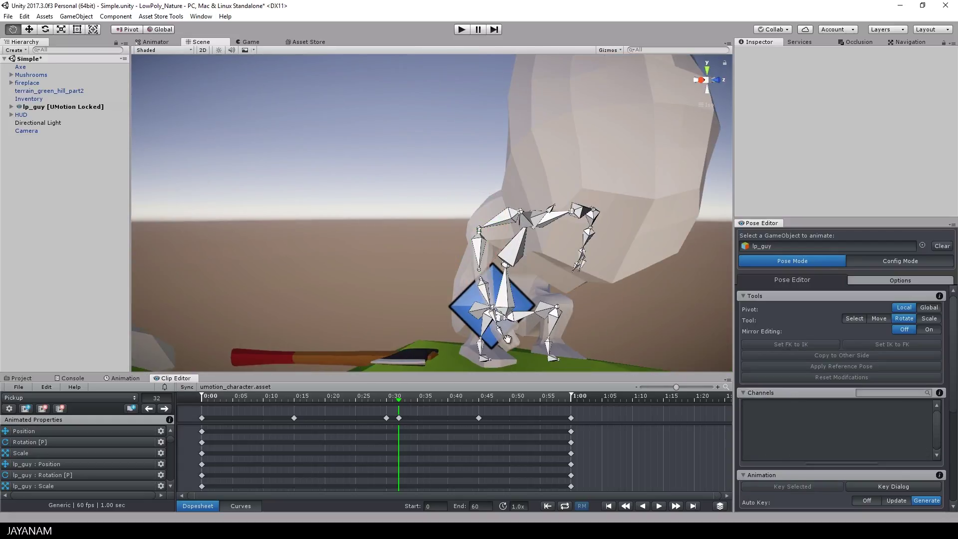
left_click(504, 336)
left_click_drag(492, 344, 478, 336)
left_click_drag(301, 263, 519, 270, "alt")
Step: Play the Pickup clip from frame 0 and check the whole movement from a wider view
left_click_drag(399, 397, 198, 419)
left_click_drag(532, 255, 361, 265, "alt")
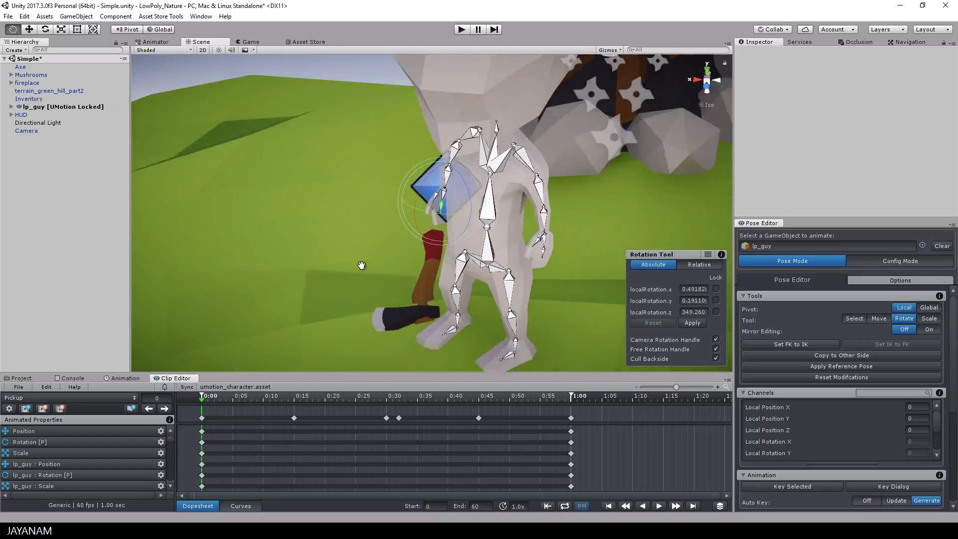
scroll(362, 265, "down", 4)
left_click(659, 506)
left_click(660, 508)
Step: Correct the pelvis bone's height at frames 7, 25, 37 and 53 so that the feet stay on the ground
mouse_move(571, 395)
left_mouse_down()
mouse_move(382, 409)
mouse_move(414, 405)
left_mouse_up()
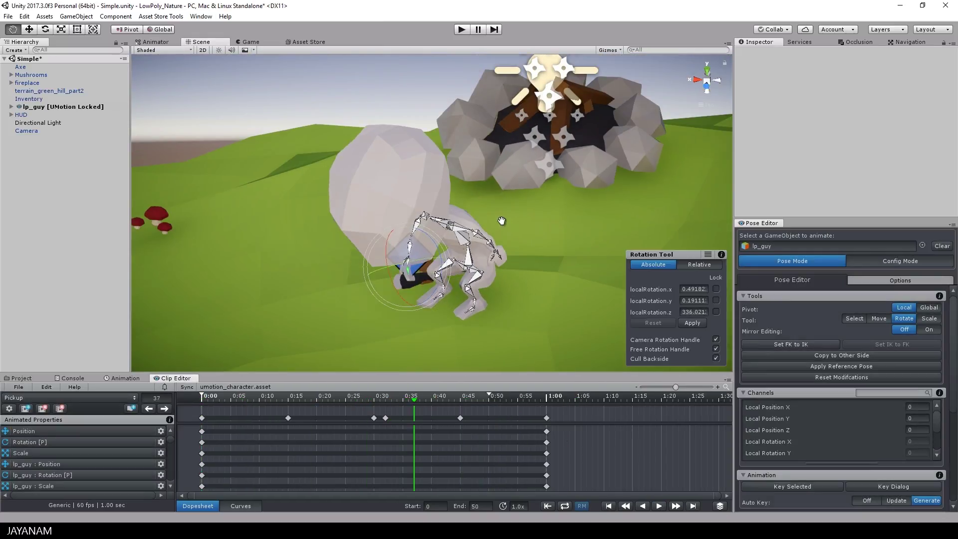
left_click(469, 257)
left_click_drag(469, 240, 469, 247)
left_click_drag(415, 399, 506, 404)
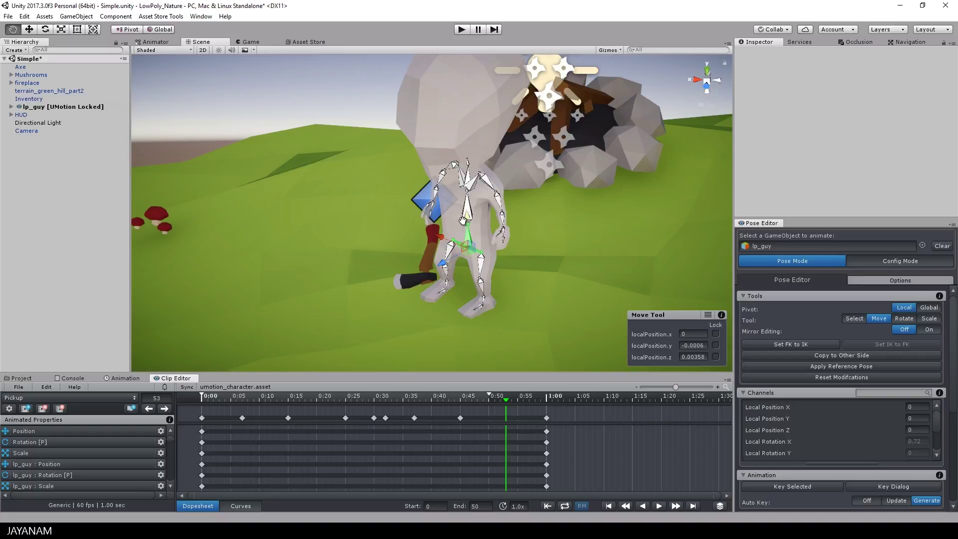
left_click_drag(467, 225, 467, 224)
left_click_drag(502, 408, 385, 417)
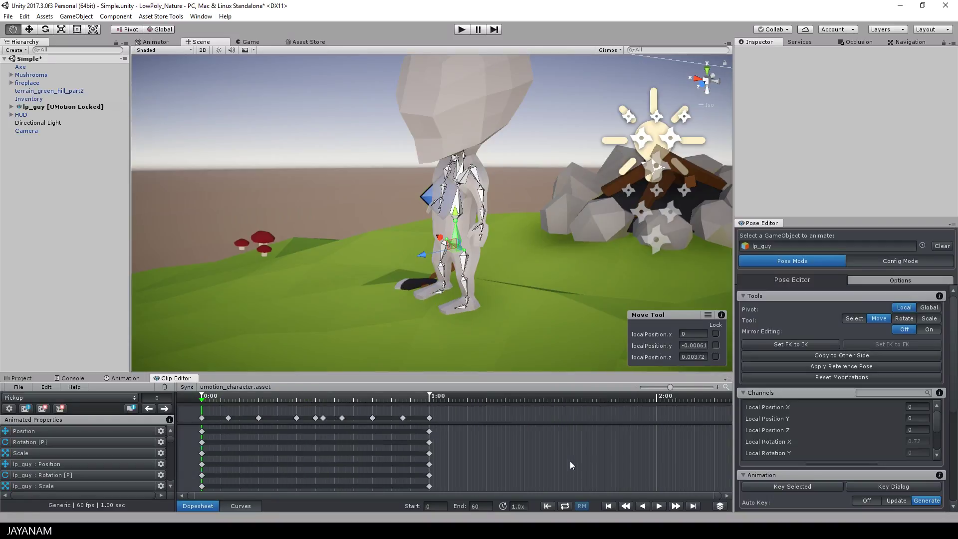
Step: Select all keyframes, stretch them so that the clip ends at frame 95, and play the slower version
left_click_drag(505, 448, 197, 491)
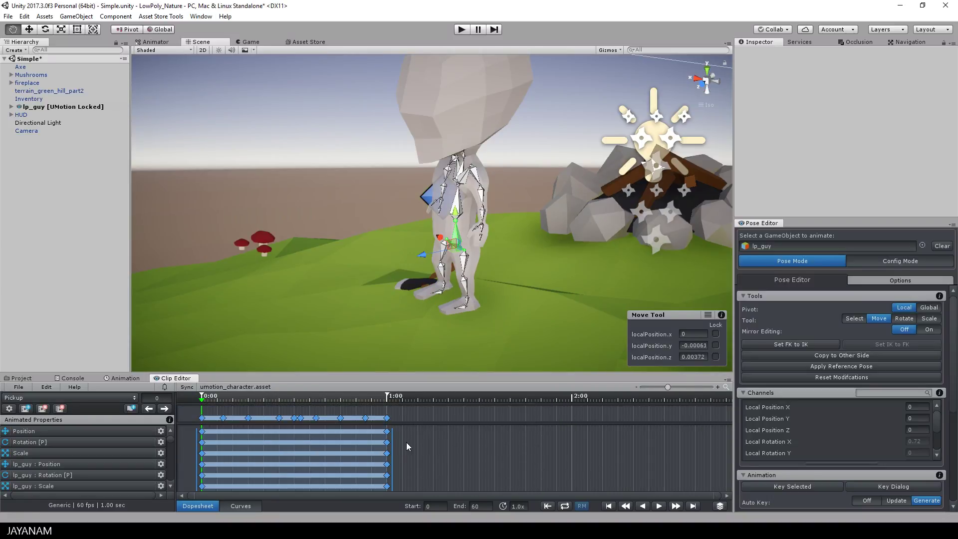
left_click_drag(395, 453, 499, 449)
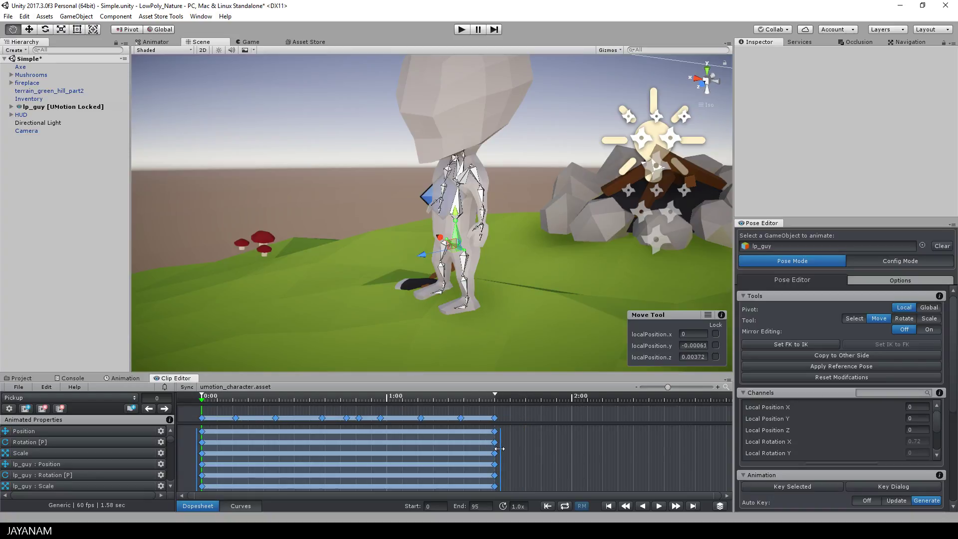
left_click_drag(393, 401, 200, 402)
left_click(659, 506)
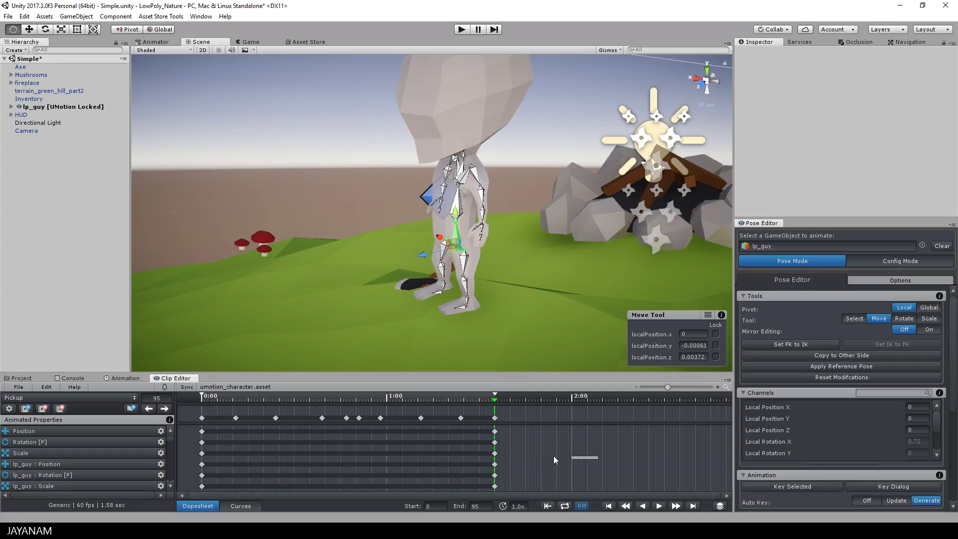
Step: Select all keyframes and compress them so that the clip ends at frame 60
key("ctrl+a")
left_click_drag(501, 453, 393, 451)
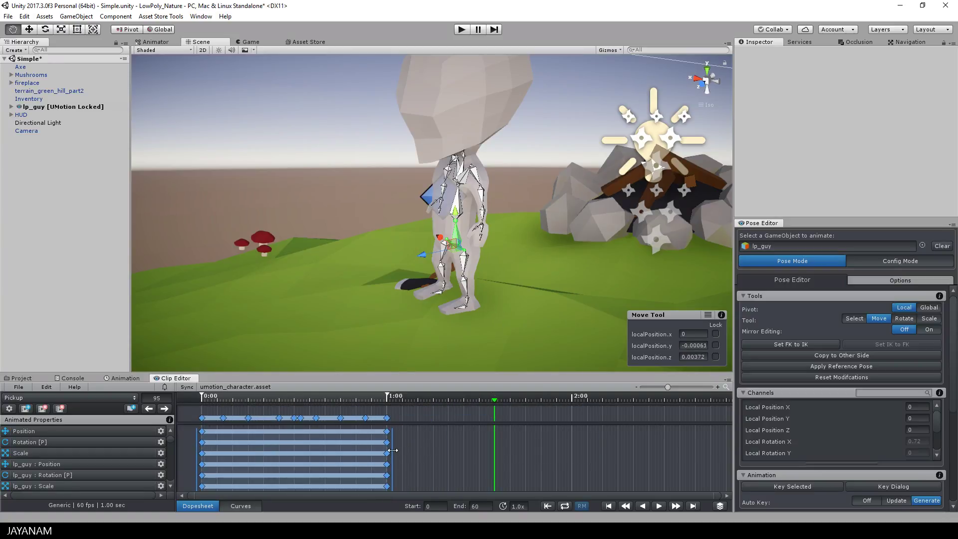
Step: Play the 60-frame clip and inspect the motion and its keyframes across the full timeline
left_click_drag(498, 401, 297, 411)
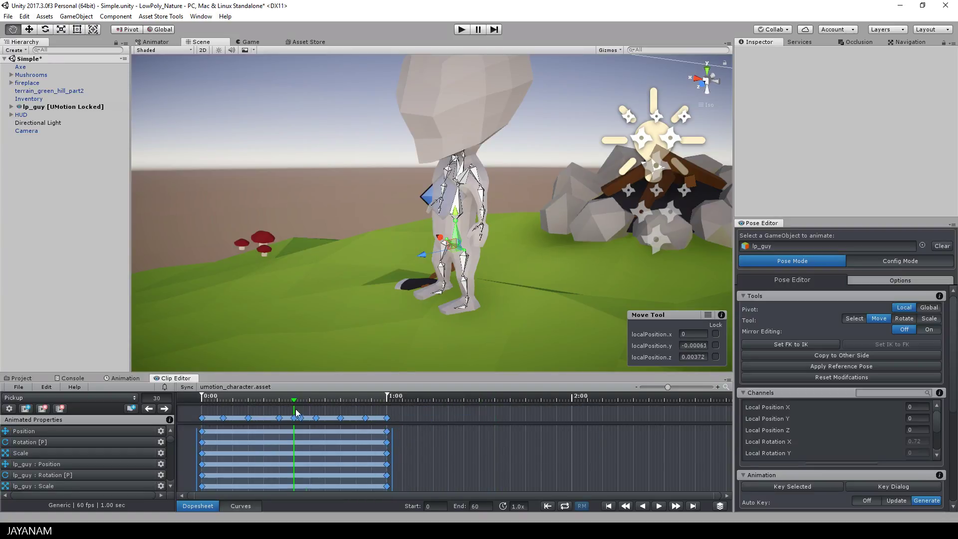
left_click(663, 507)
left_click(663, 505)
scroll(524, 260, "down", 3)
mouse_move(524, 260)
left_mouse_down("alt")
mouse_move(487, 355)
mouse_move(510, 251)
mouse_move(521, 265)
left_mouse_up("alt")
middle_click_drag(521, 266, 582, 293)
scroll(424, 397, "up", 2)
scroll(285, 437, "down", 1)
scroll(286, 437, "up", 5)
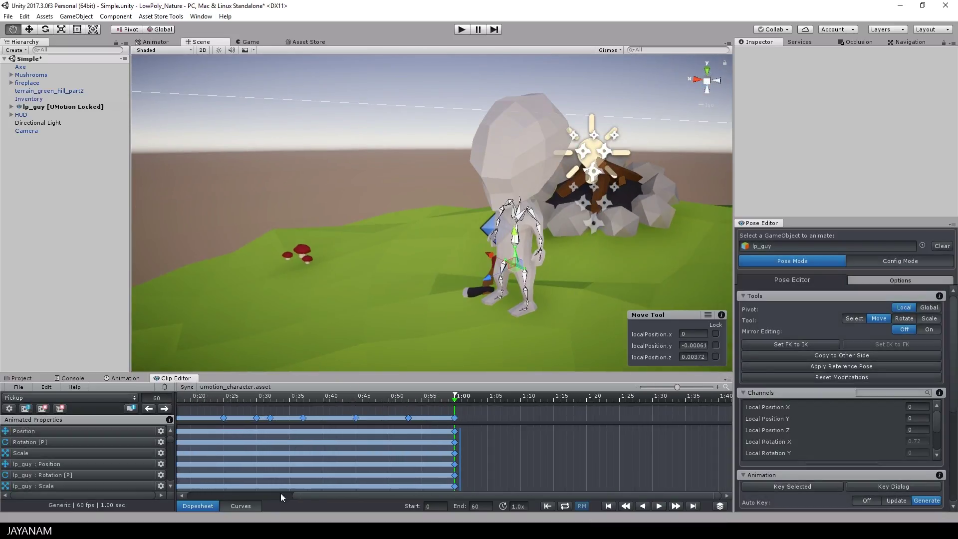
left_click(282, 495)
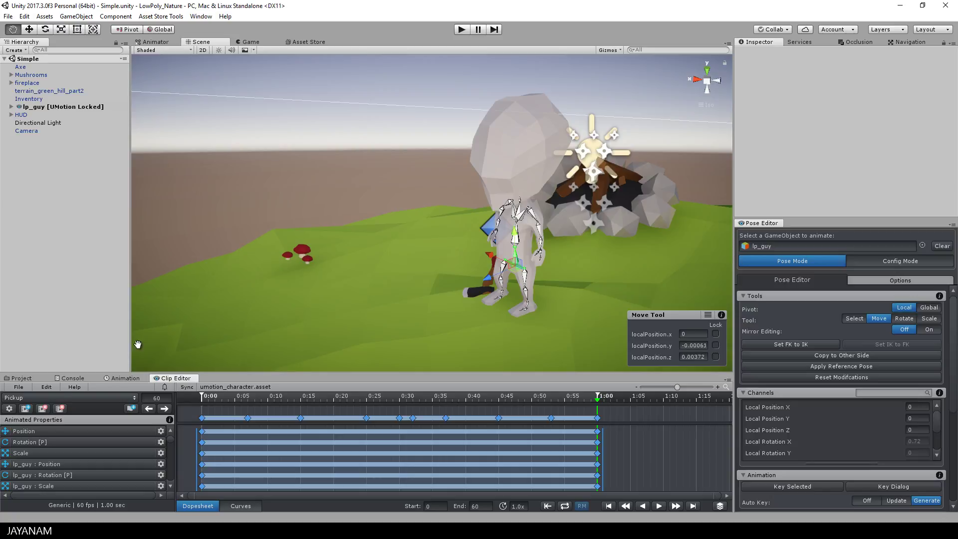
Step: Set the export destination folder to Assets/Anim_Assets in the project's export settings, keeping the Anim file format
left_click(18, 387)
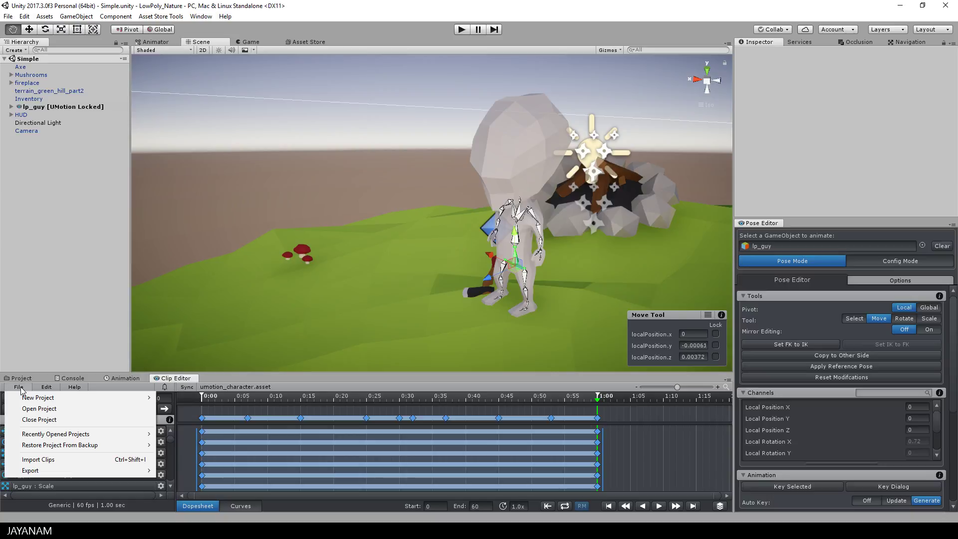
mouse_move(63, 473)
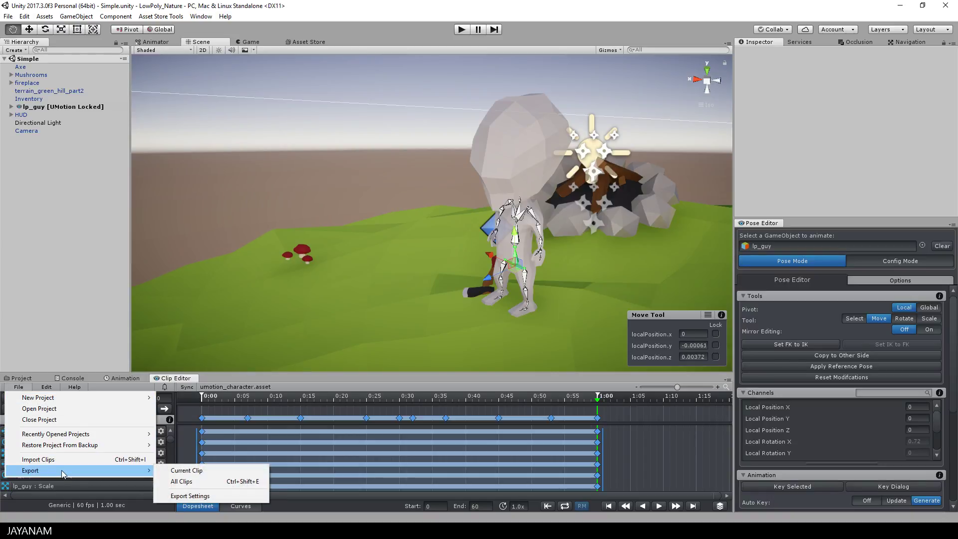
left_click(192, 471)
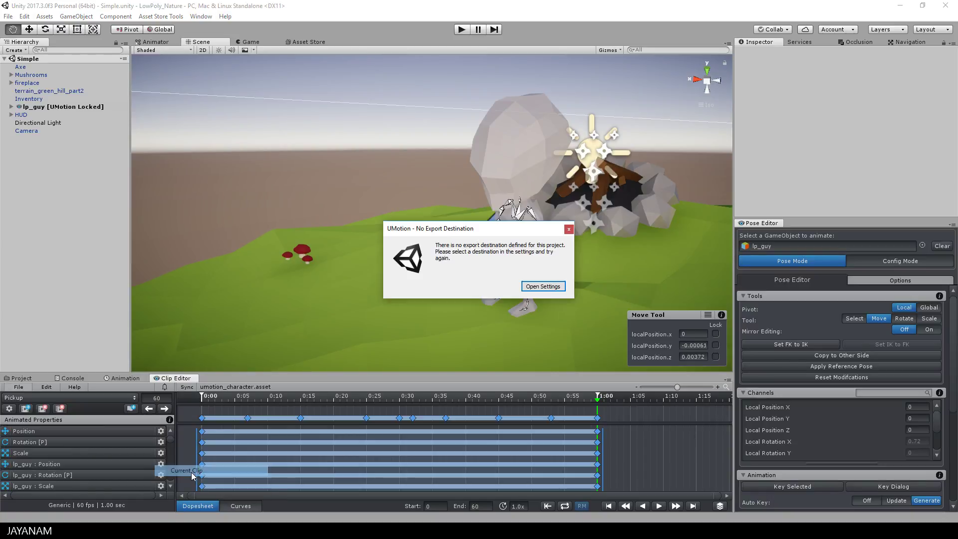
left_click(556, 288)
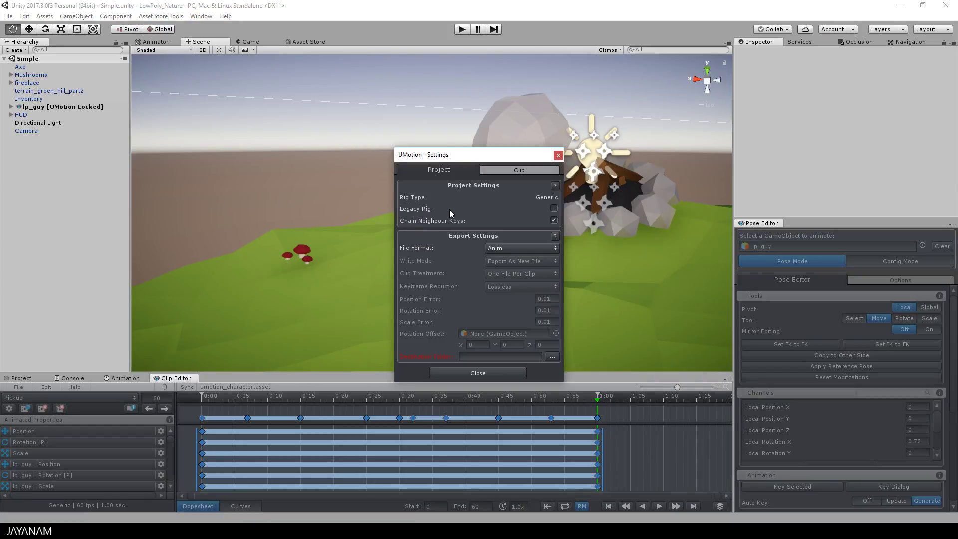
left_click(524, 249)
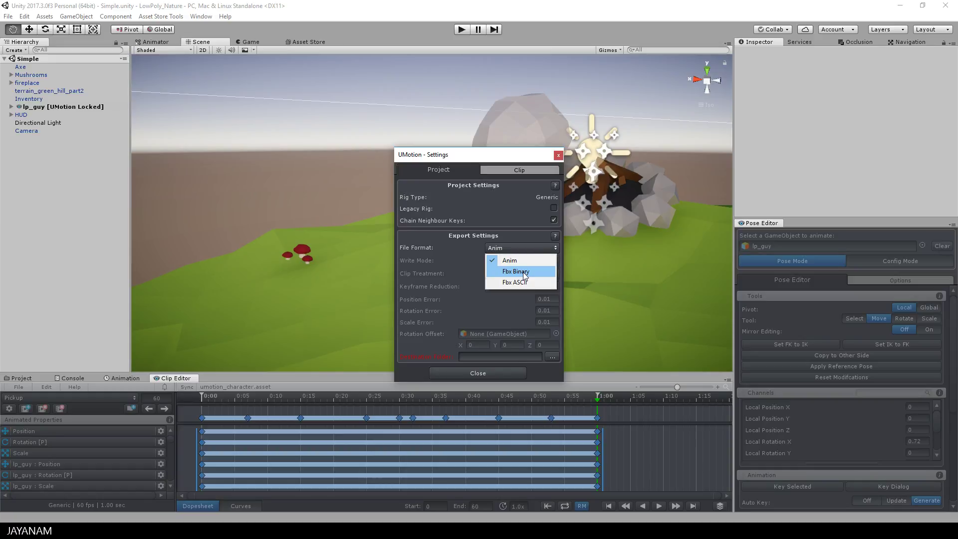
left_click(460, 250)
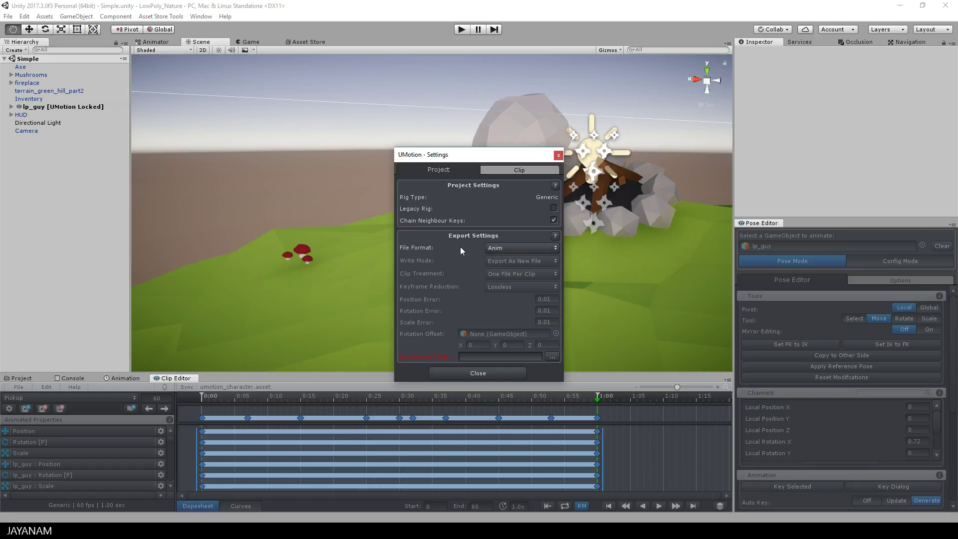
left_click(554, 357)
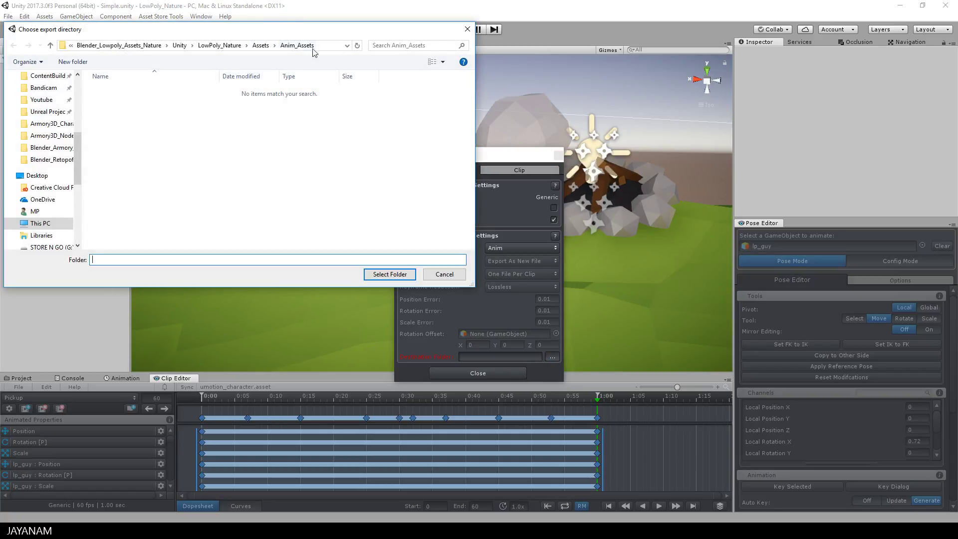
left_click(387, 275)
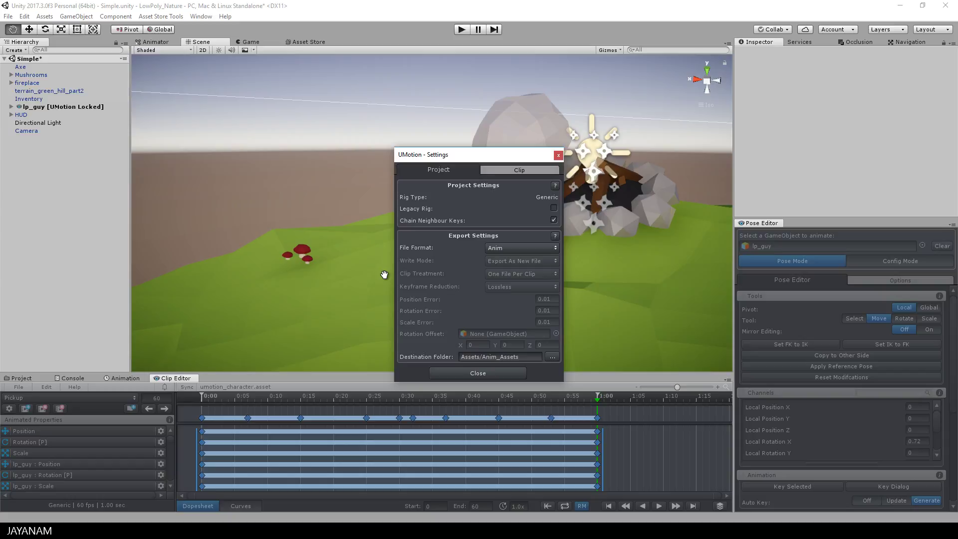
left_click(478, 373)
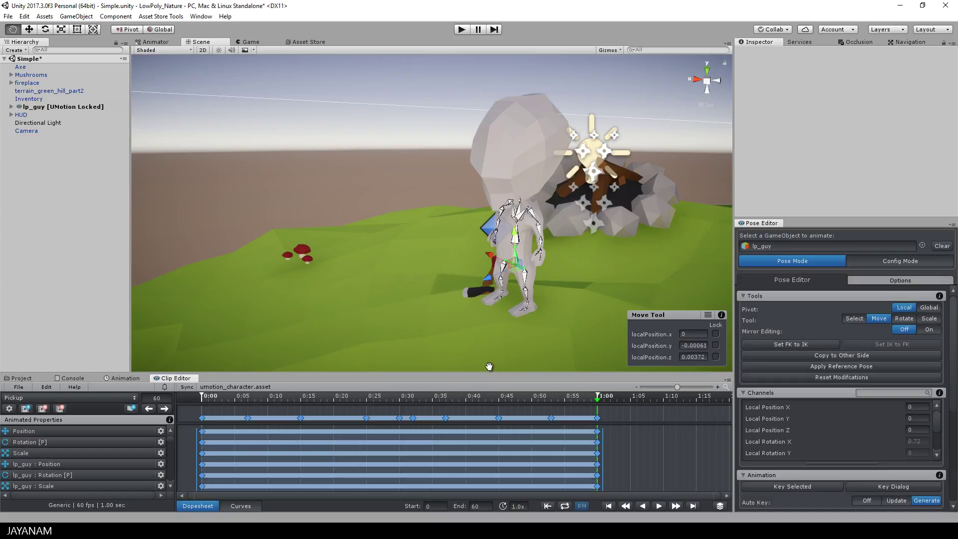
Step: Export the current Pickup clip to the destination folder
left_click(19, 388)
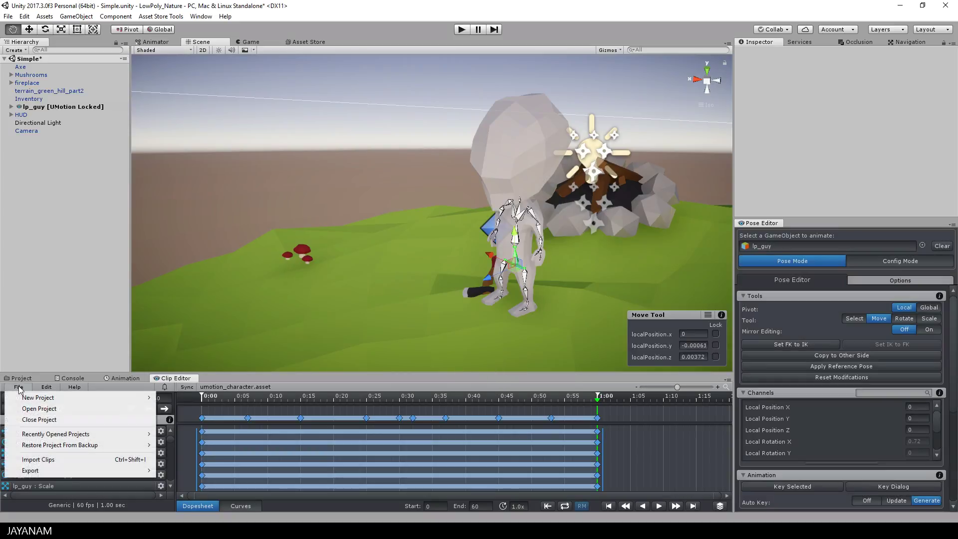
mouse_move(75, 470)
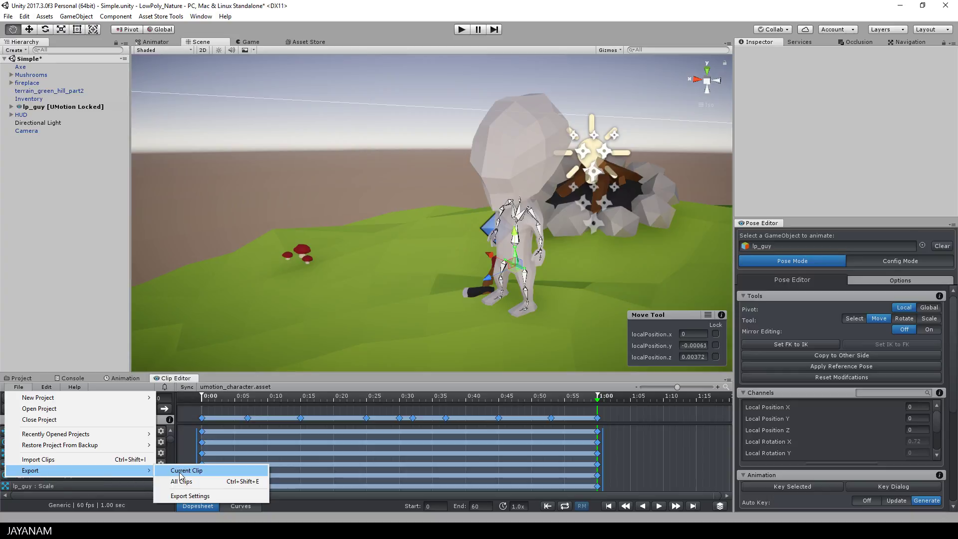
left_click(181, 474)
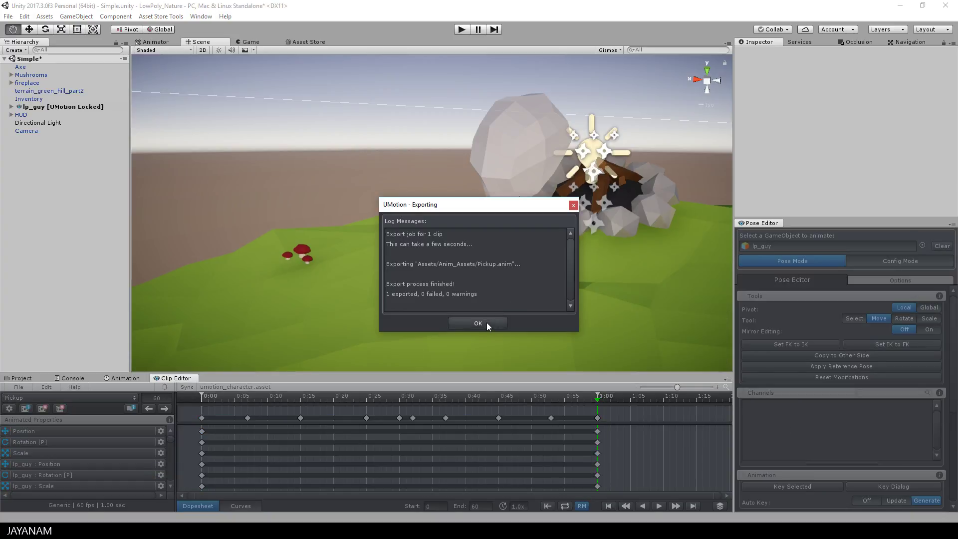
left_click(486, 323)
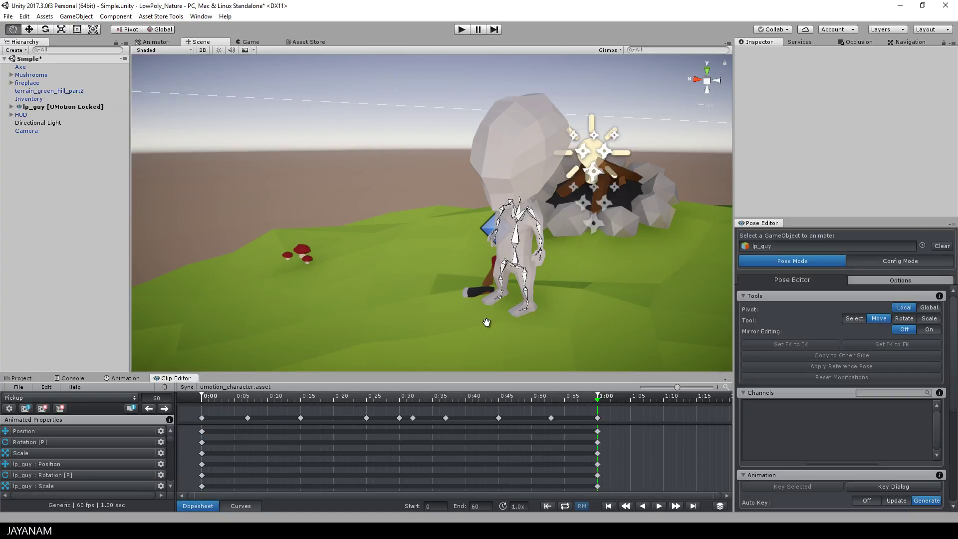
Step: Show the Anim_Assets folder among the project assets and select the exported Pickup clip
left_click(21, 379)
left_click(35, 451)
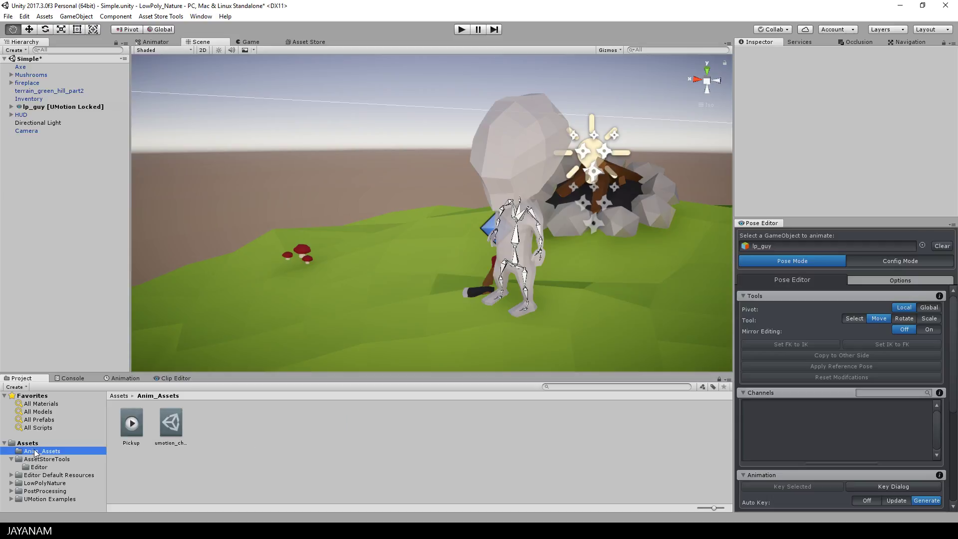
left_click(132, 423)
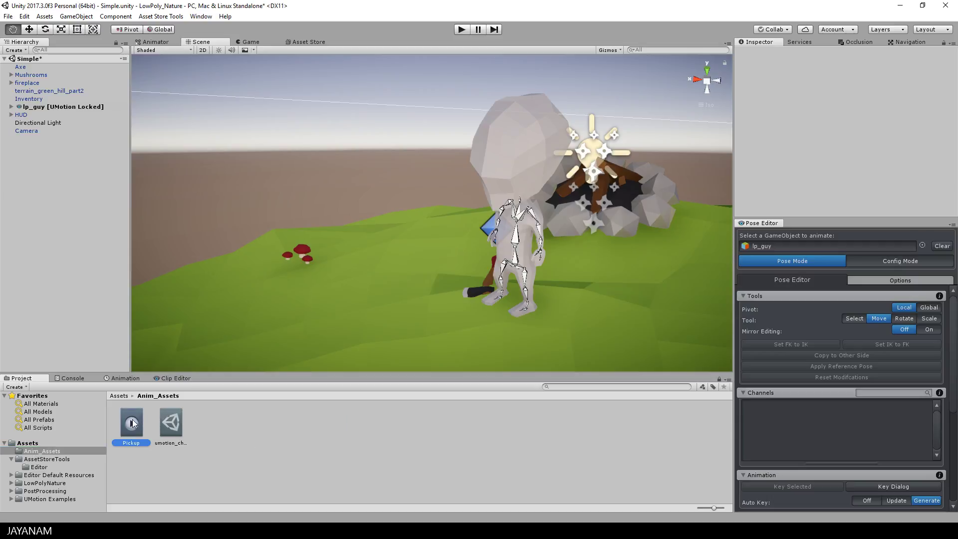
Step: Inspect the umotion_character and exported Pickup assets, and clear lp_guy as the GameObject being animated in UMotion
left_click(174, 424)
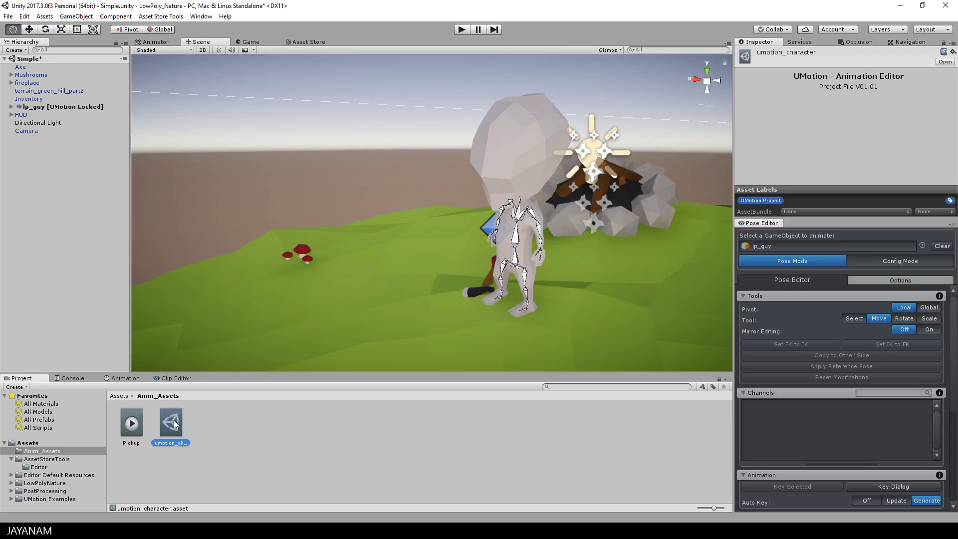
left_click(131, 423)
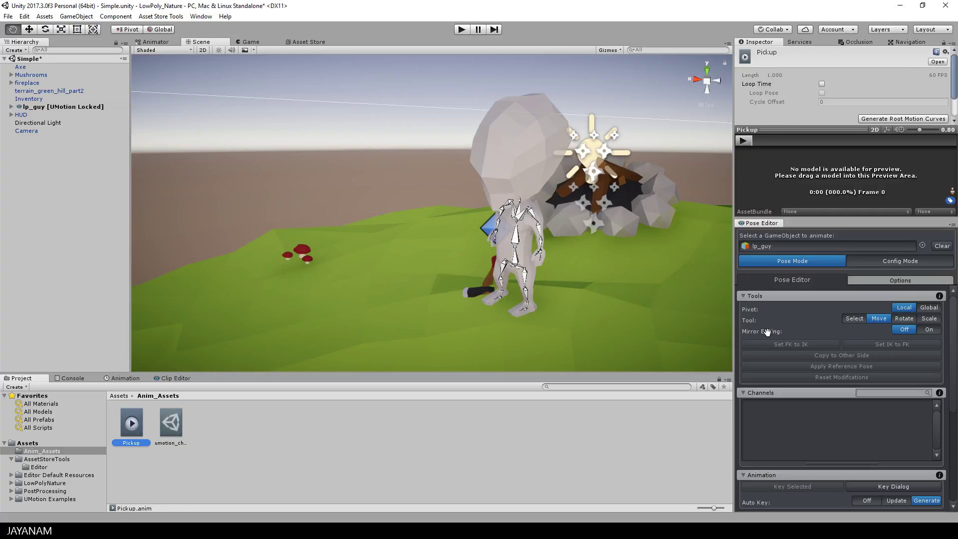
left_click(894, 261)
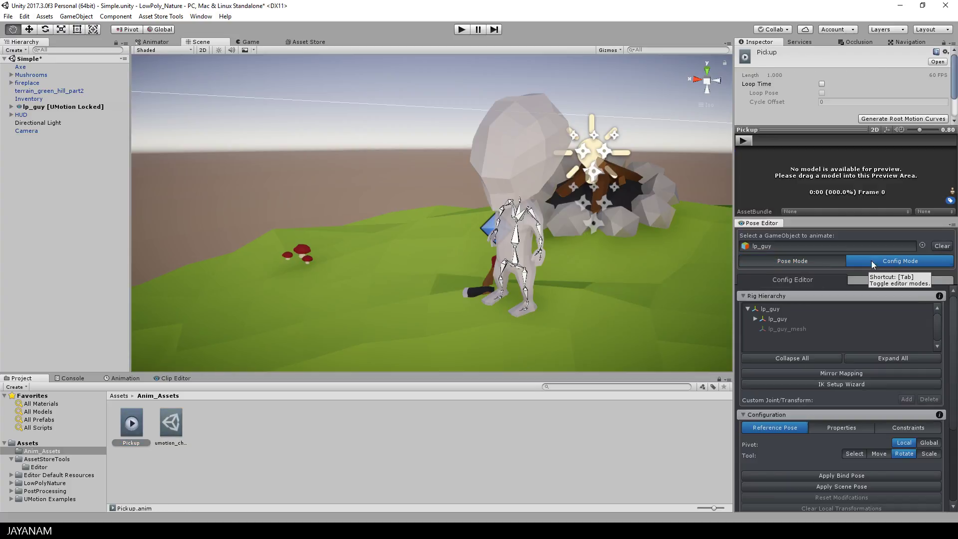
left_click(808, 260)
left_click(942, 245)
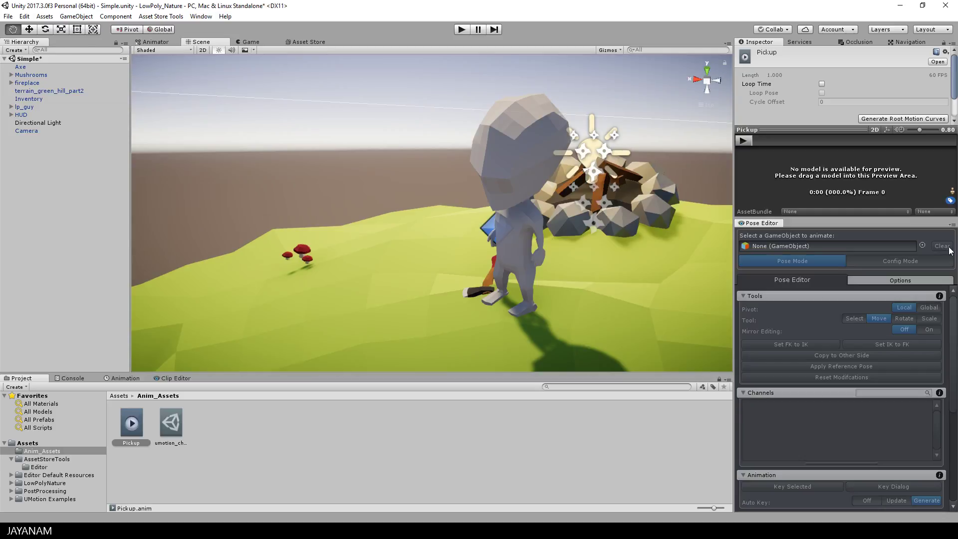
Step: Select the lp_guy character in the scene and open the lp_guy controller assigned to its Animator component
left_click(29, 29)
left_click(542, 160)
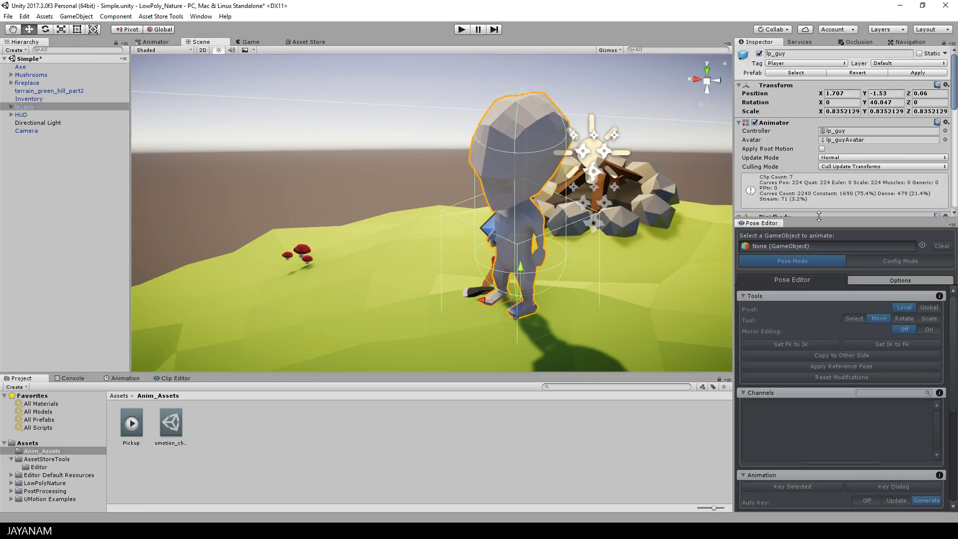
left_click_drag(817, 223, 817, 322)
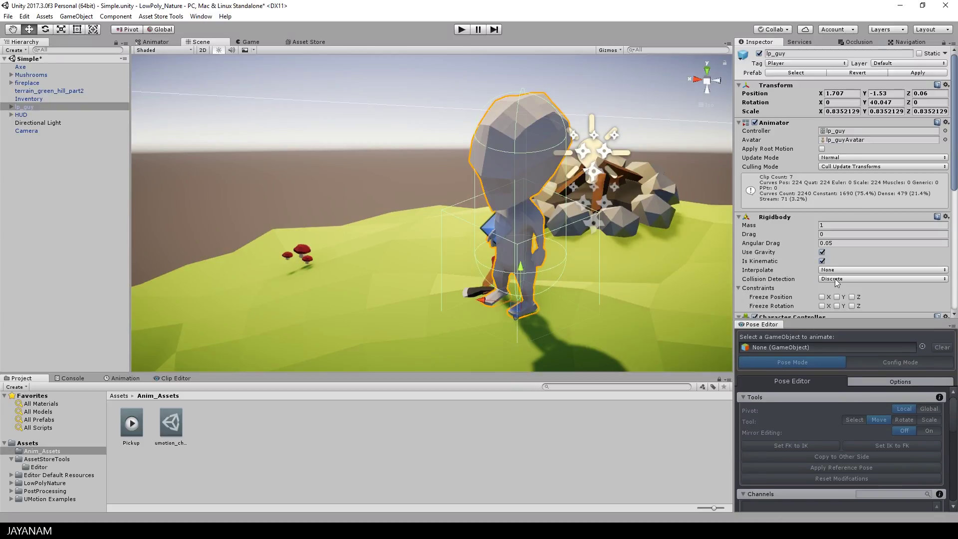
double_click(834, 131)
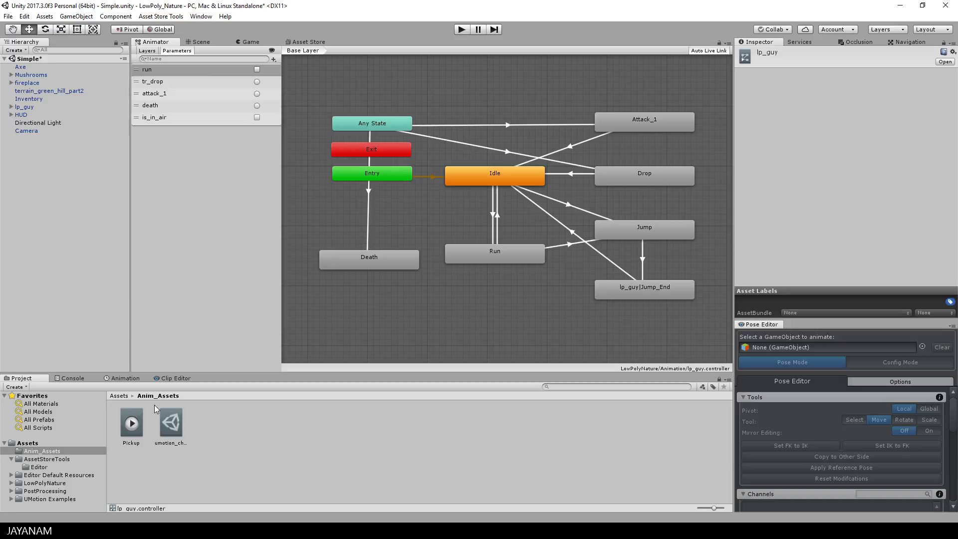
Step: Add the Pickup clip as a state below lp_guy|Jump_End and make a transition from Idle to Pickup
left_click_drag(131, 423, 647, 335)
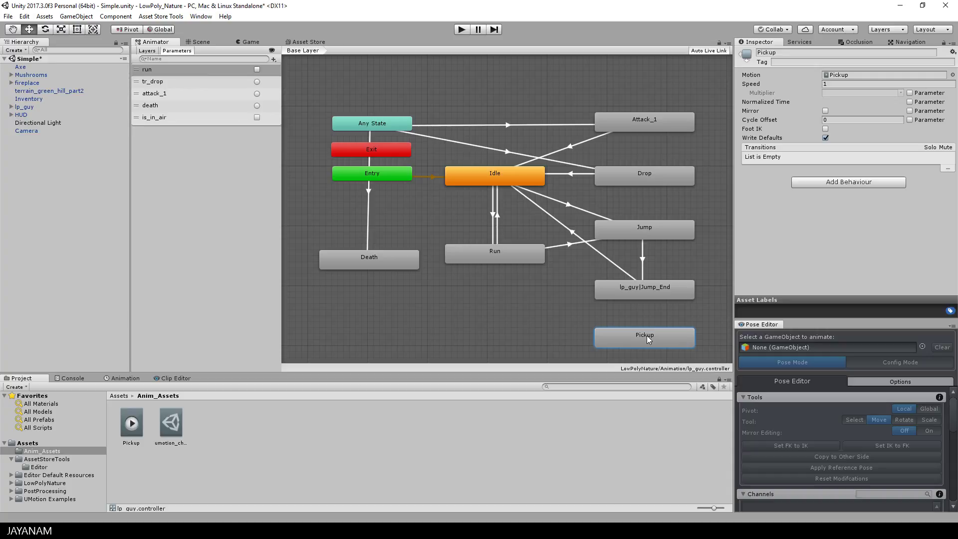
right_click(500, 175)
left_click(519, 181)
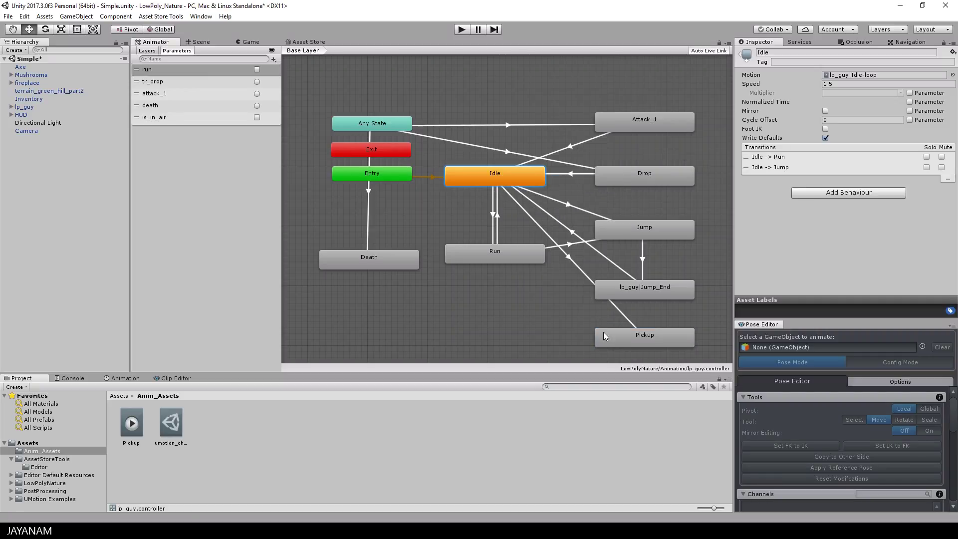
left_click(611, 340)
left_click(633, 337)
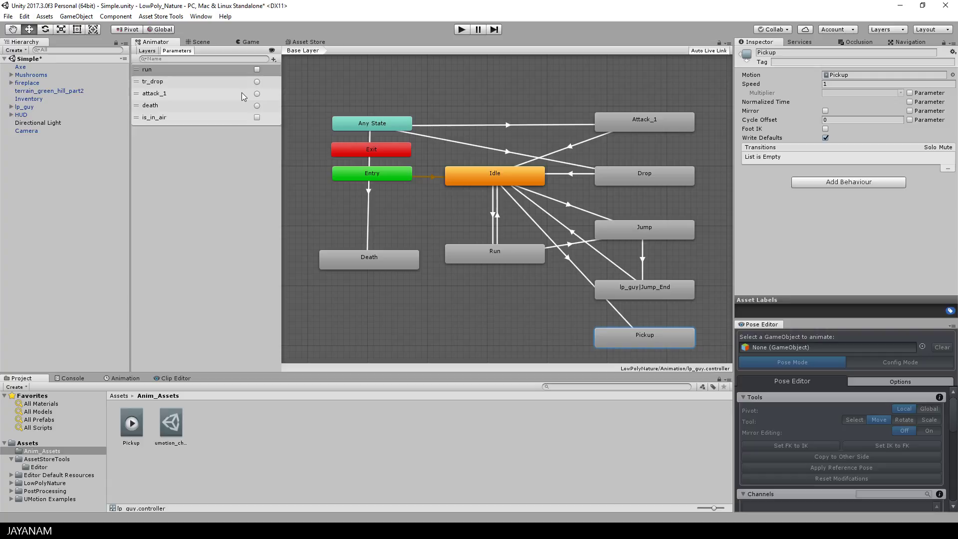
Step: Add a Trigger parameter named tr_pickup to the lp_guy animator controller
left_click(274, 59)
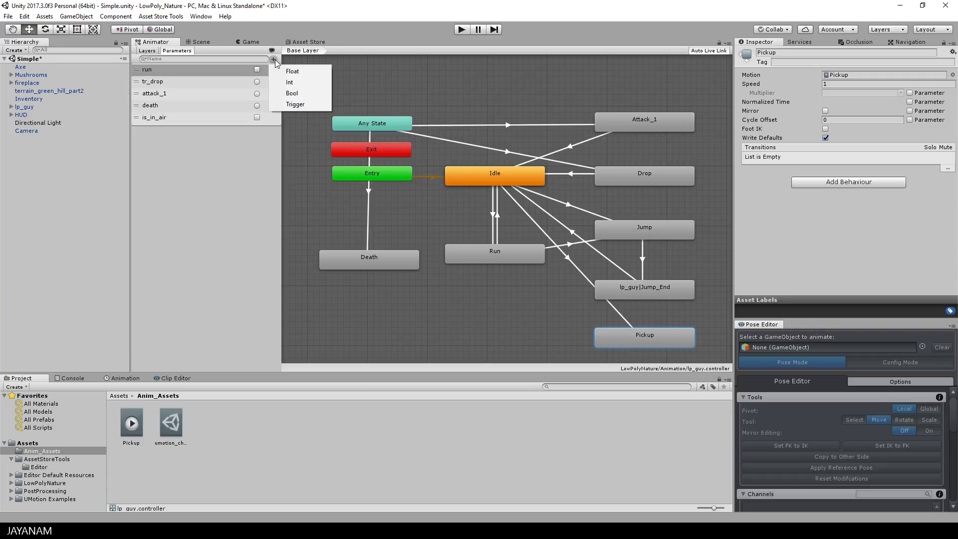
left_click(296, 103)
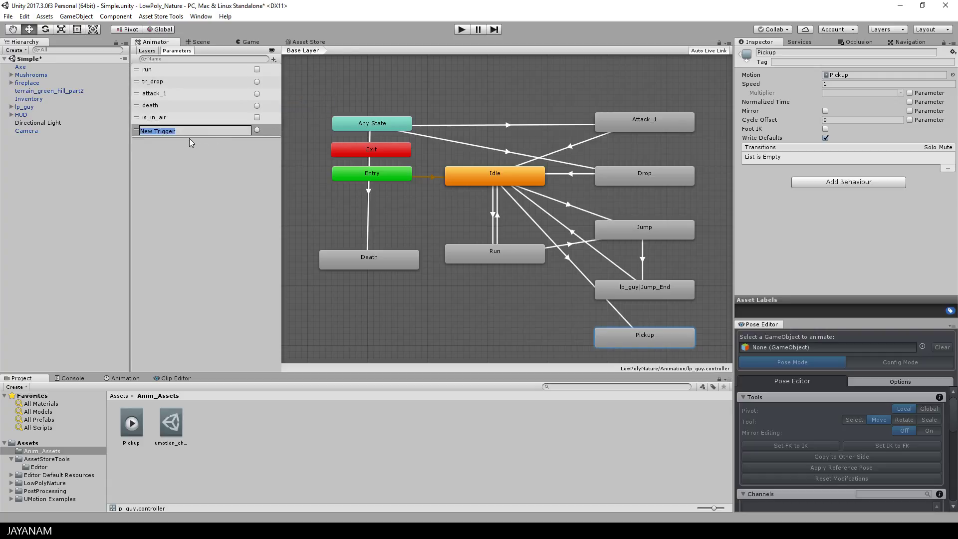
type("pick")
key("Home")
type("tr_pickup")
key("Return")
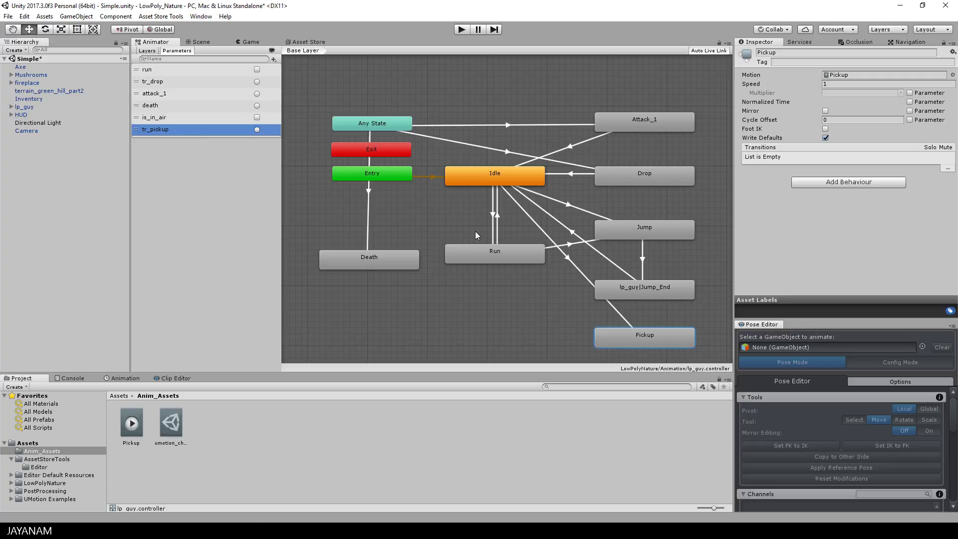
Step: Disable Has Exit Time on the Idle to Pickup transition and add tr_pickup as its condition
right_click(579, 270)
left_click(579, 271)
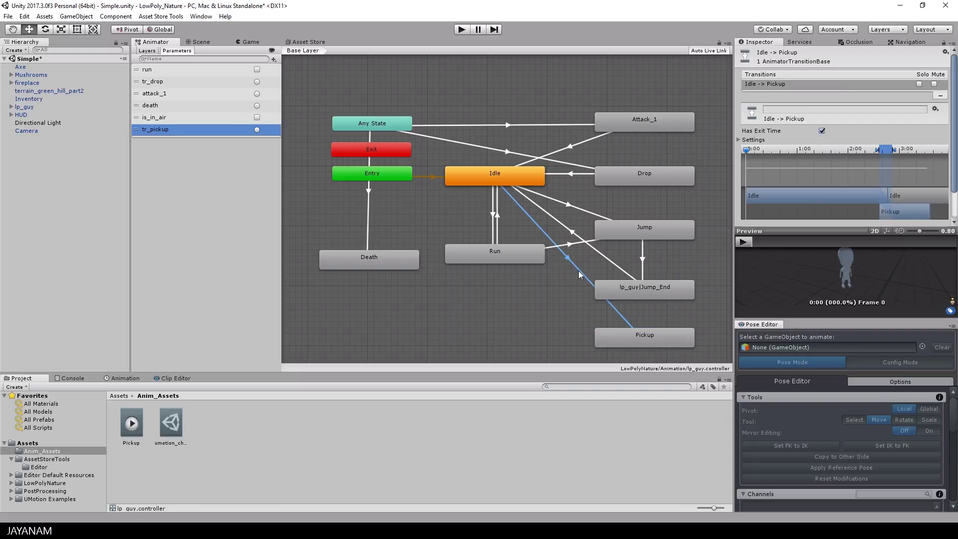
left_click(739, 139)
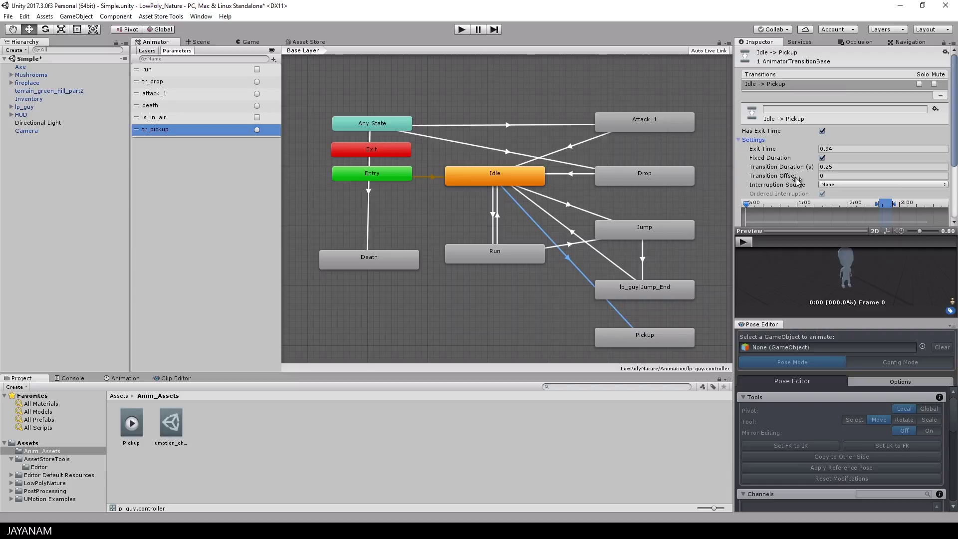
left_click(821, 131)
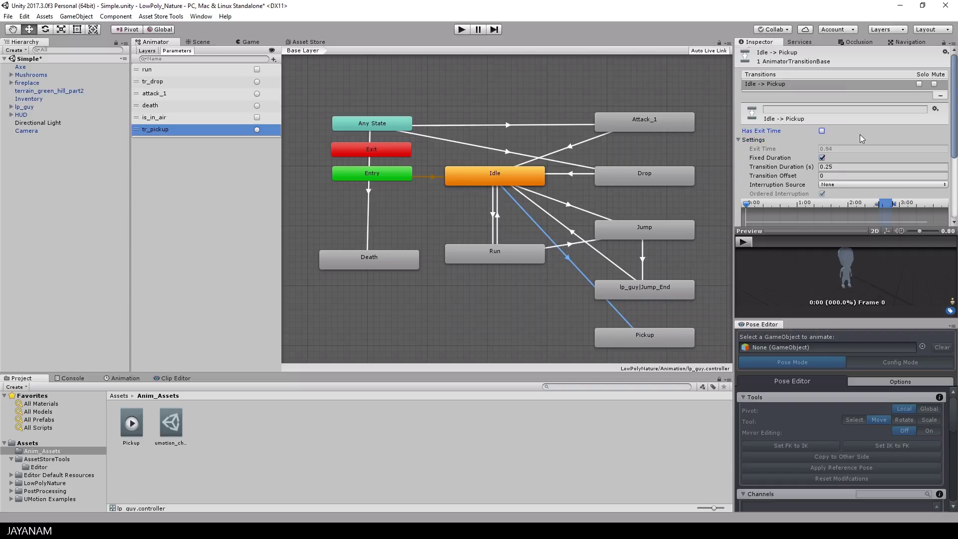
scroll(860, 133, "down", 3)
left_click(927, 216)
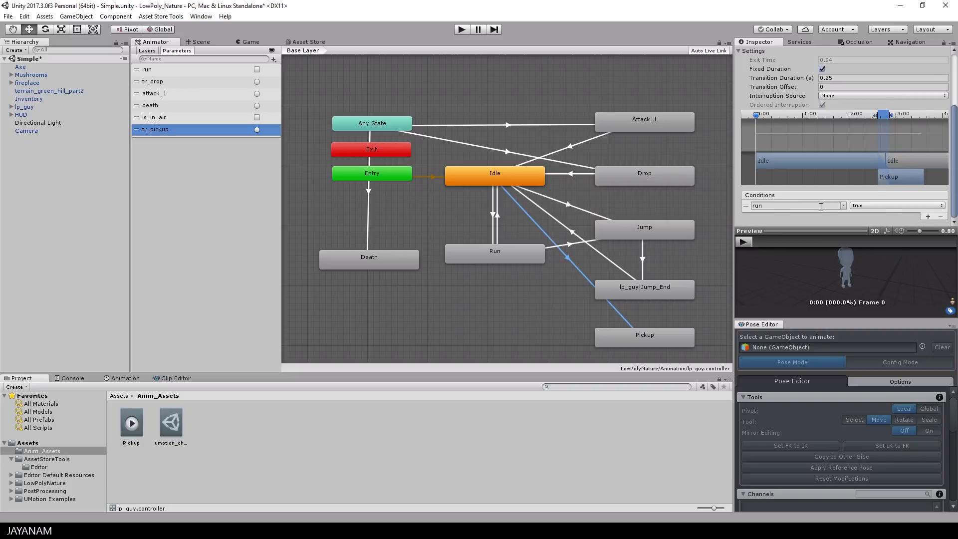
left_click(843, 205)
left_click(864, 272)
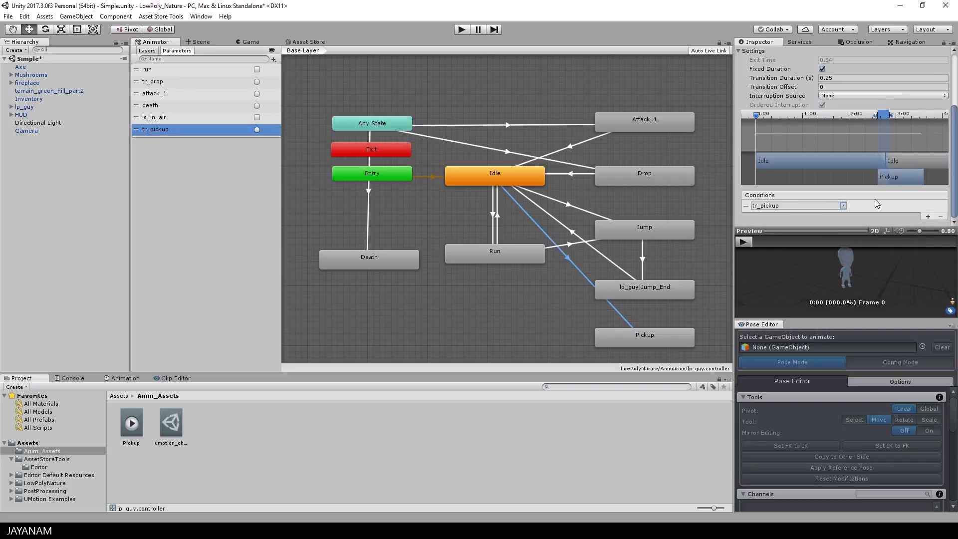
Step: Make a return transition from the Pickup state to the Idle state
right_click(619, 338)
left_click(656, 344)
left_click(498, 178)
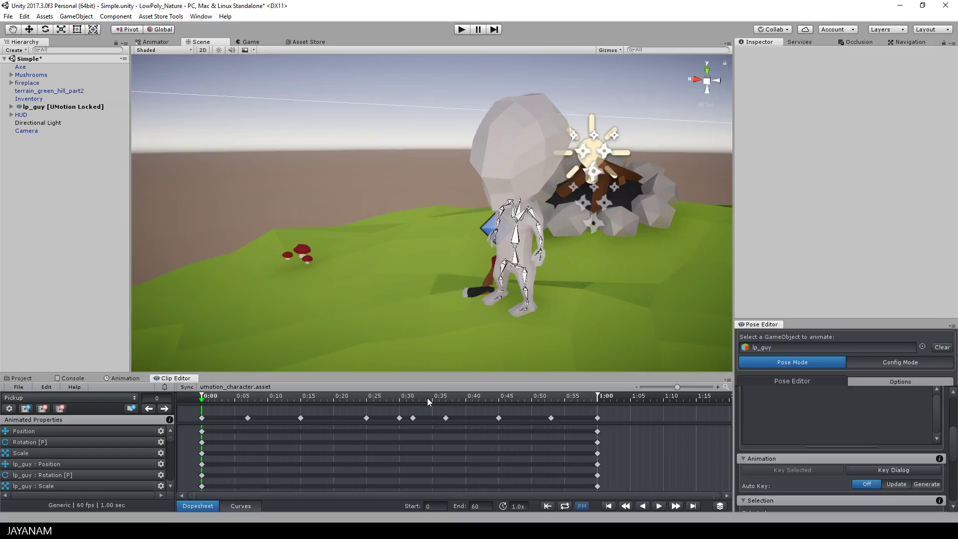
Step: Add an animation event at frame 37 of the Pickup clip that calls the function PickupItem
left_click_drag(412, 397, 445, 398)
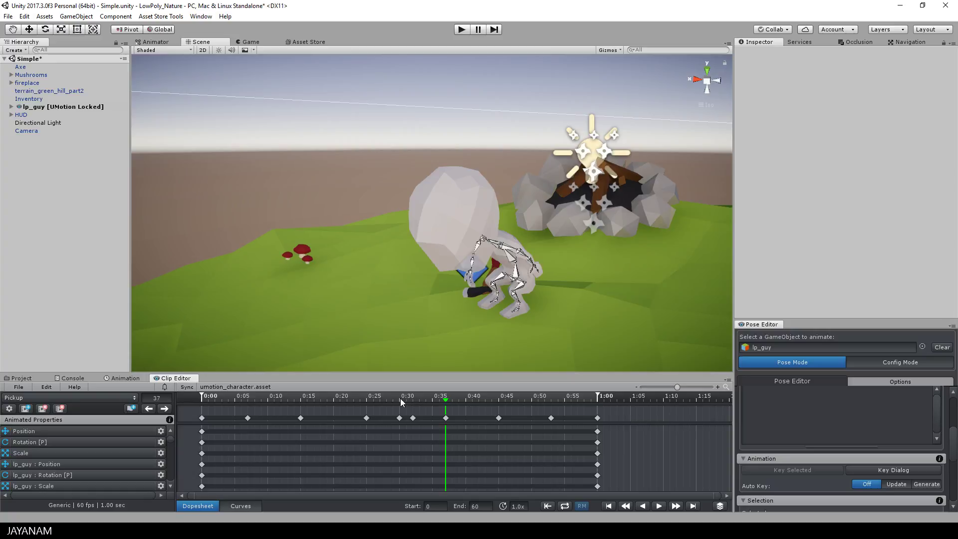
left_click(132, 408)
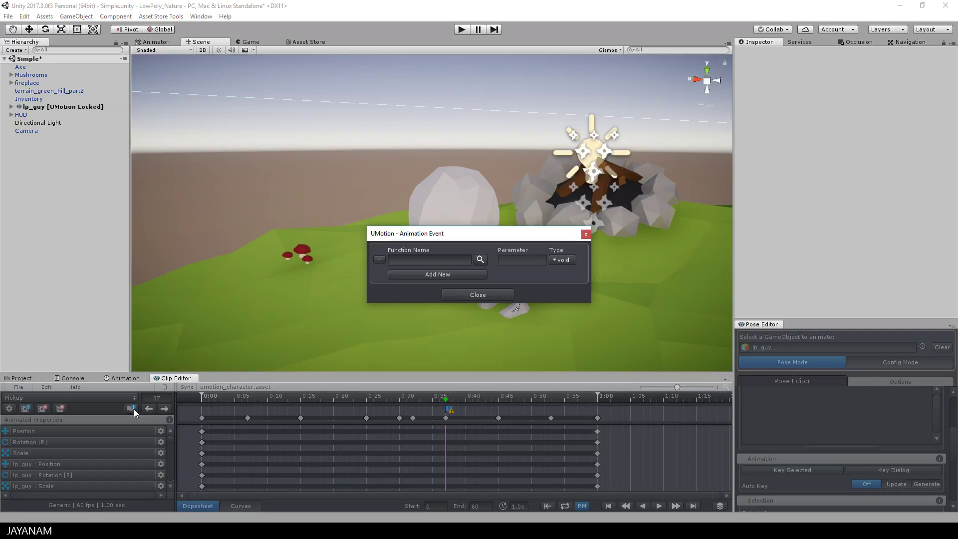
left_click(412, 258)
type("Pi")
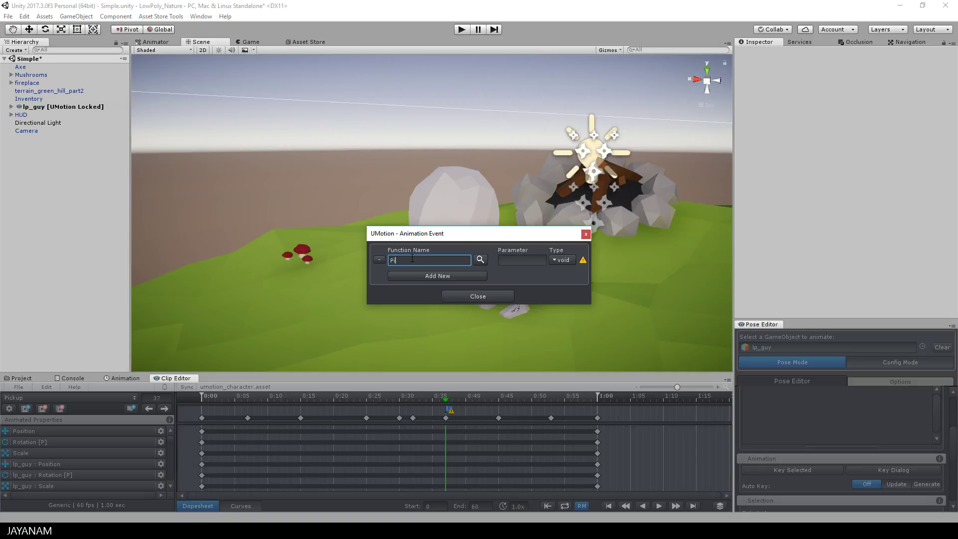
type("ckupItem")
left_click(486, 295)
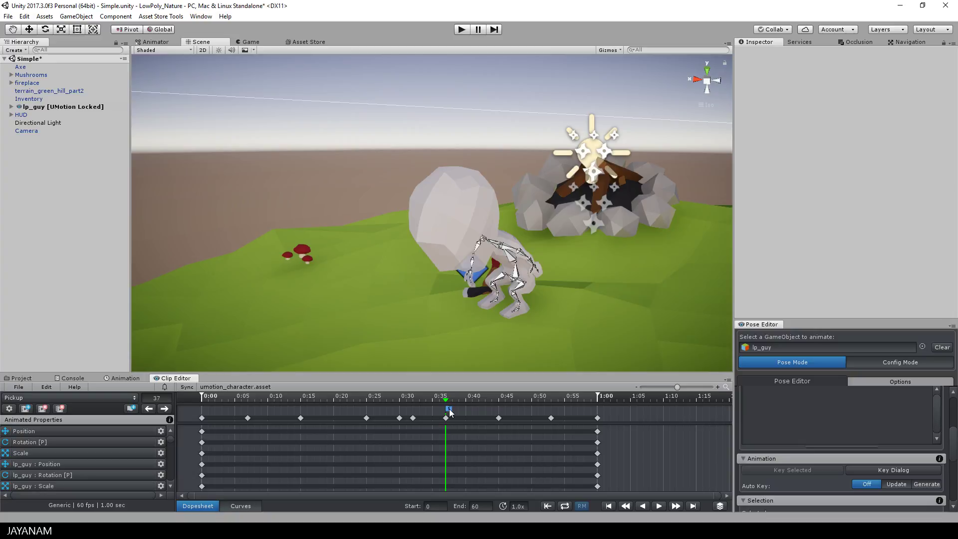
Step: Save the scene and export the current Pickup clip again with its animation event
key("ctrl+s")
left_click(18, 387)
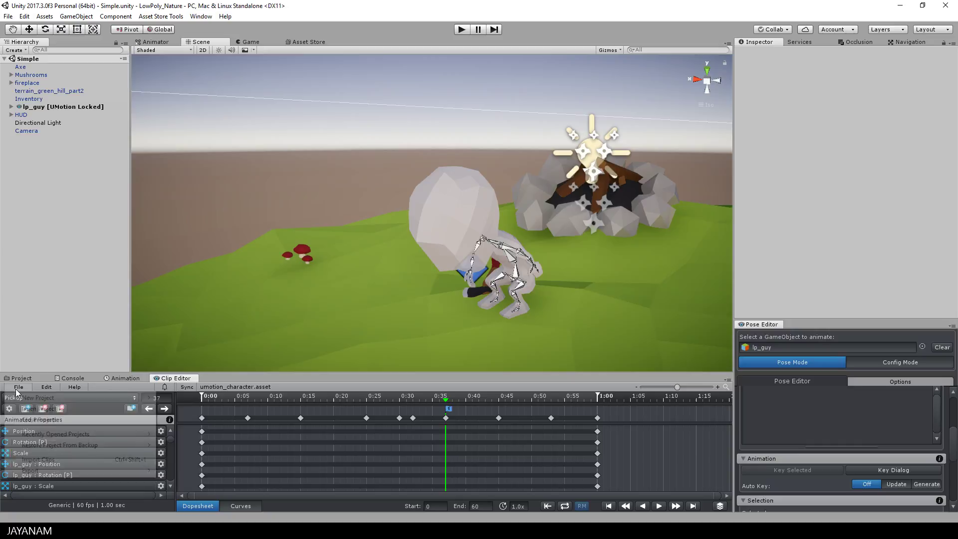
mouse_move(125, 471)
left_click(209, 473)
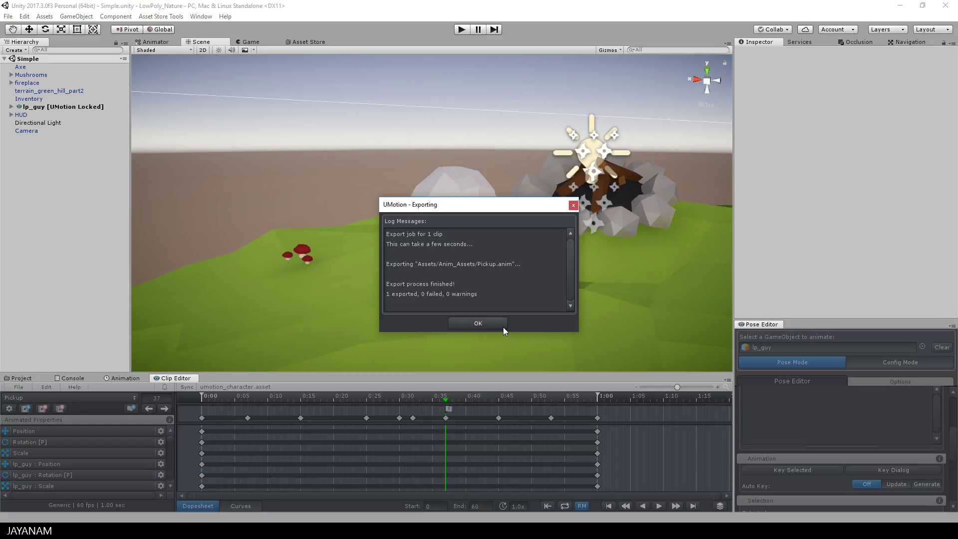
left_click(490, 324)
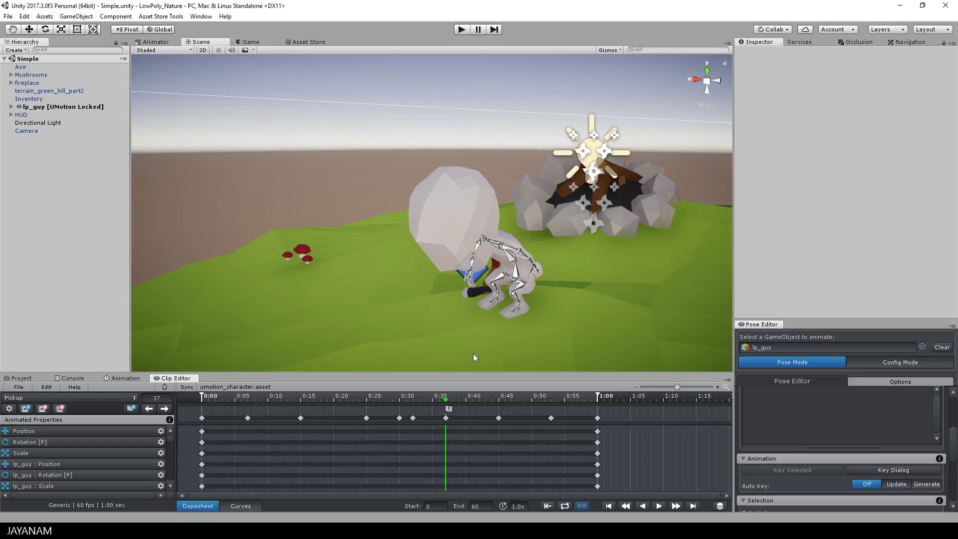
Step: Return the Pickup clip to frame 0 and clear lp_guy from the Pose Editor
left_click_drag(444, 403, 201, 399)
left_click(942, 347)
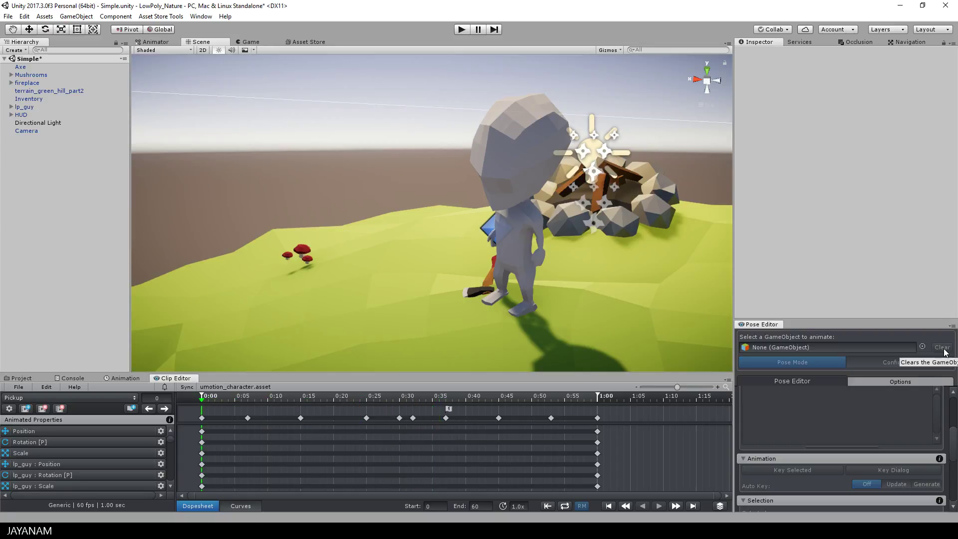
Step: Review the components of lp_guy, and examine the item interaction check in Update() of PlayerController.cs in Visual Studio
left_click(532, 229)
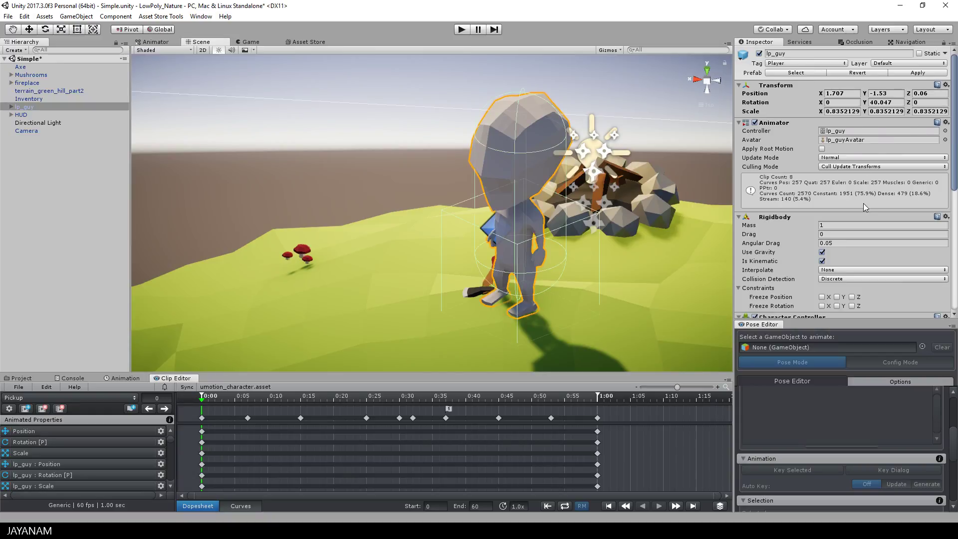
scroll(847, 172, "down", 10)
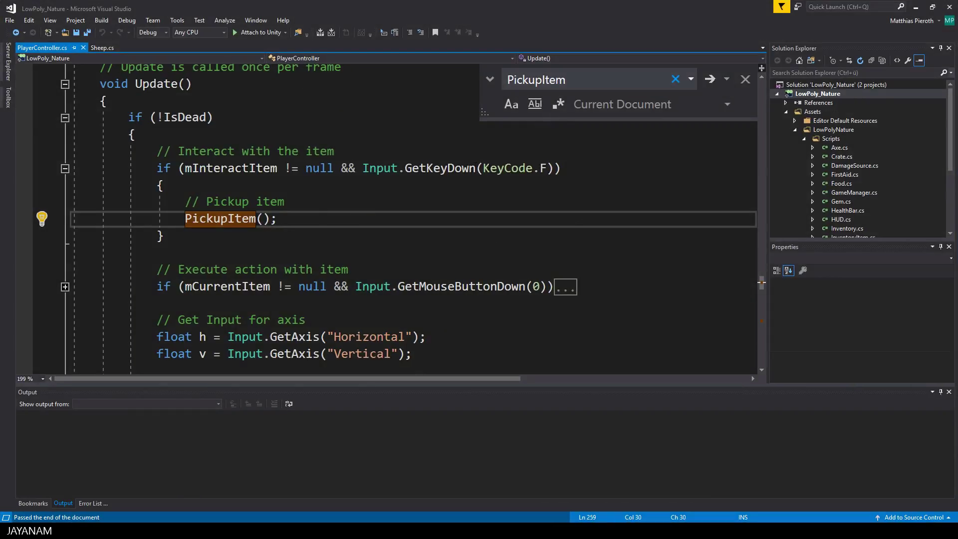
left_click(378, 205)
scroll(378, 263, "up", 1)
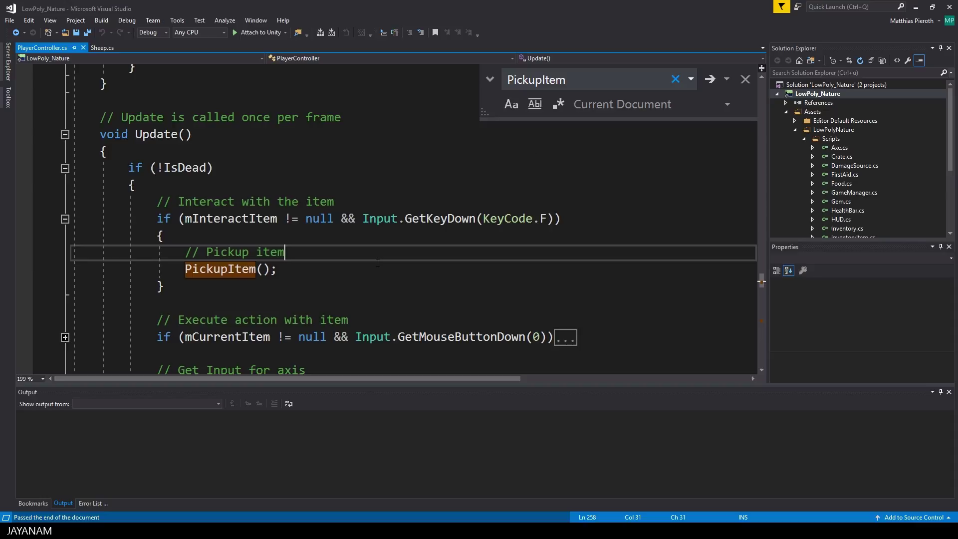
double_click(543, 219)
Step: Replace the PickupItem() call under the Pickup item comment in Update() with _animator.SetTrigger("tr_pickup"); and save PlayerController.cs
double_click(237, 270)
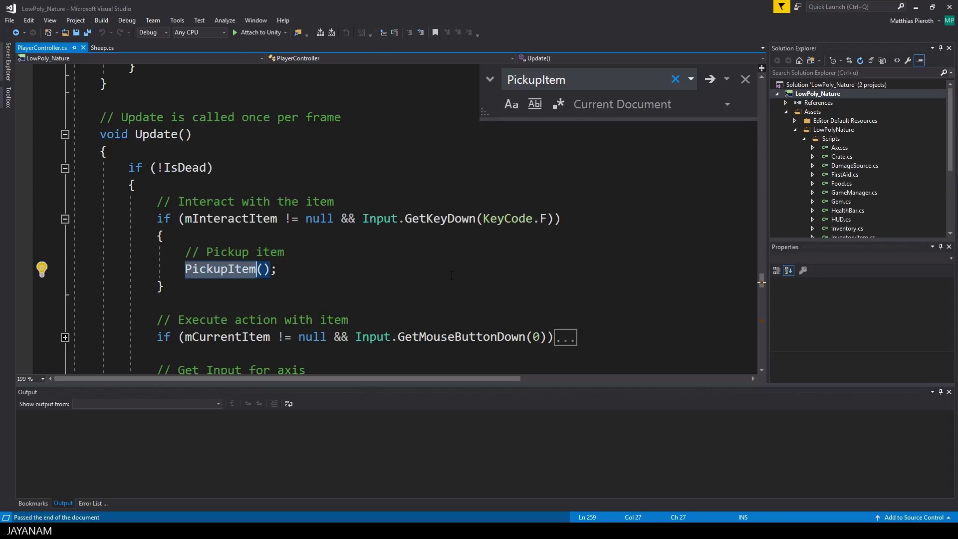
key("End")
key("shift+Home")
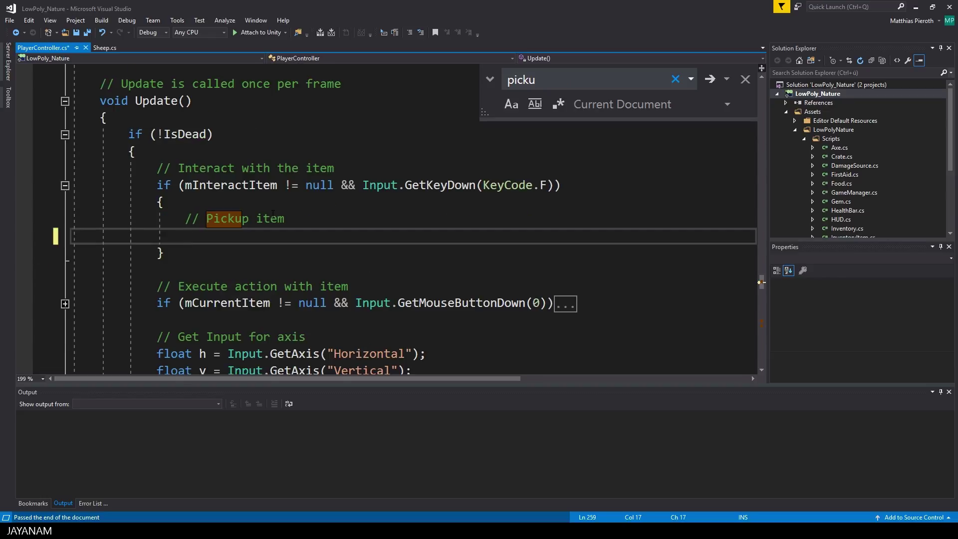
type("_an")
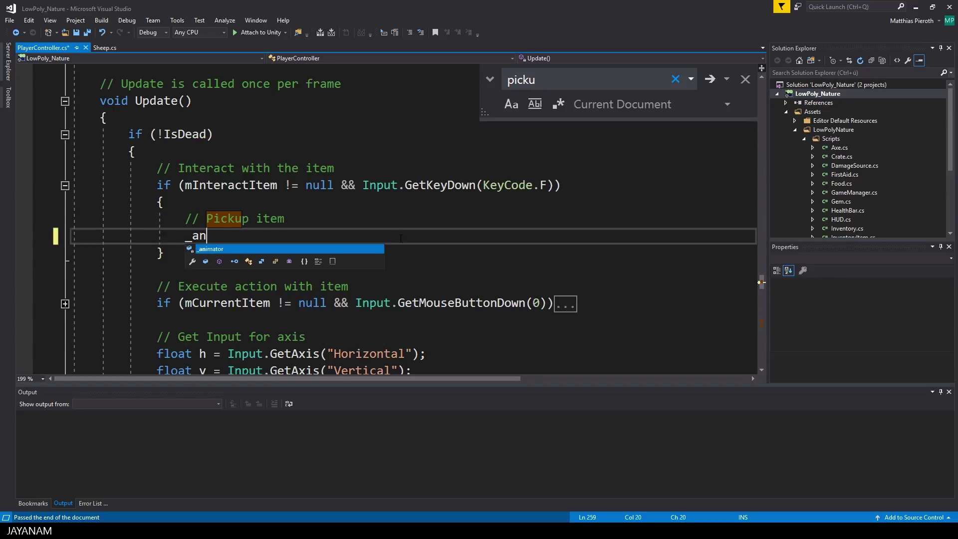
type("imator.setT")
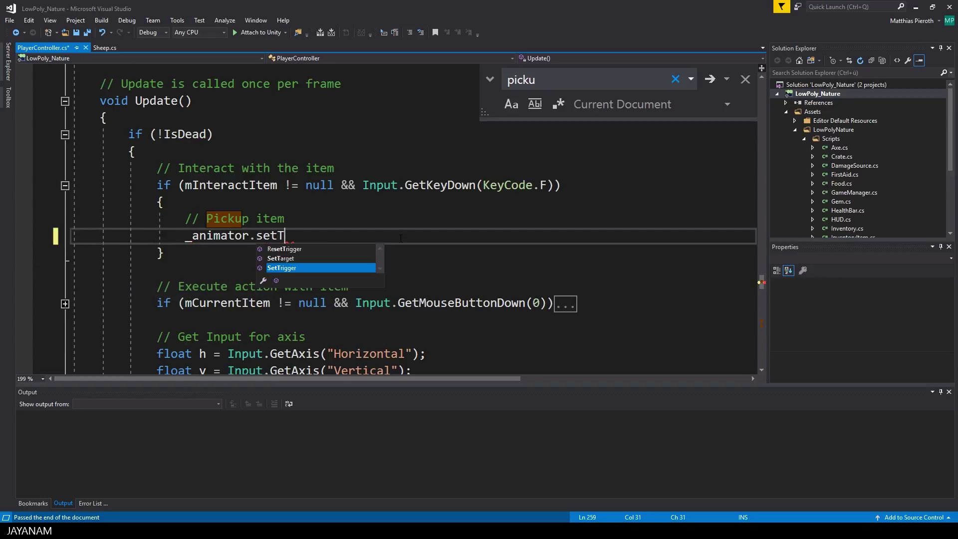
key("Tab")
type("(\"tr_pic")
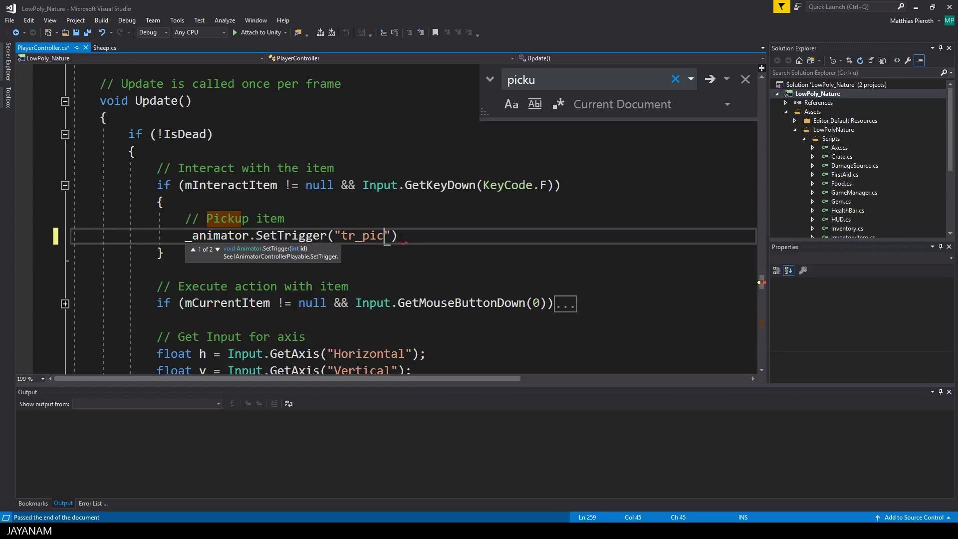
type("kup\");")
key("ctrl+s")
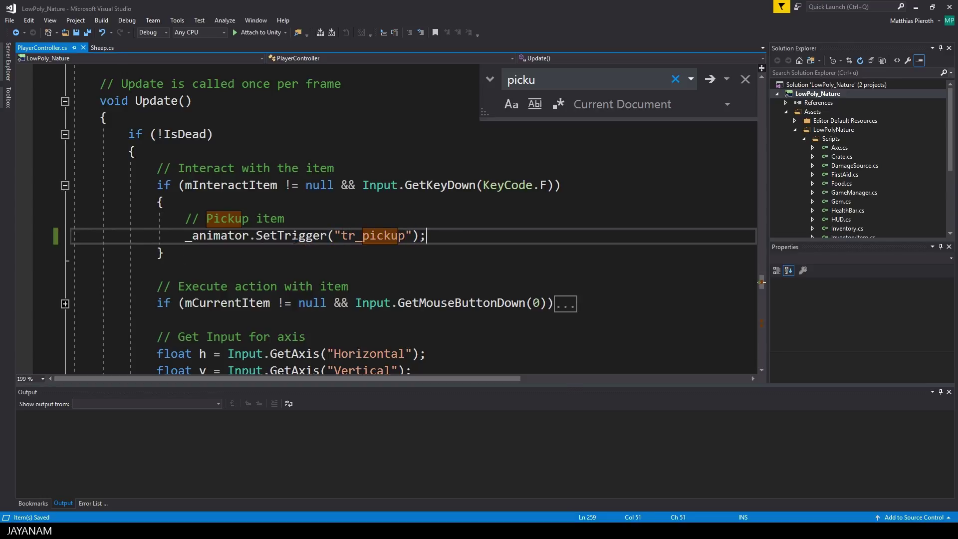
Step: Search the script for "pick" and examine the public PickupItem() method that the animation event calls
key("ctrl+f")
type("pick")
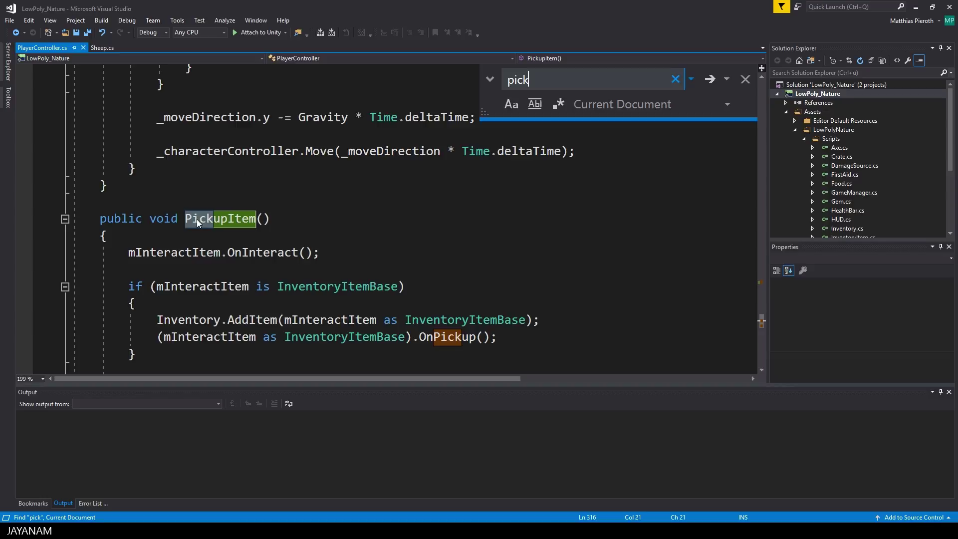
double_click(198, 221)
scroll(411, 242, "down", 1)
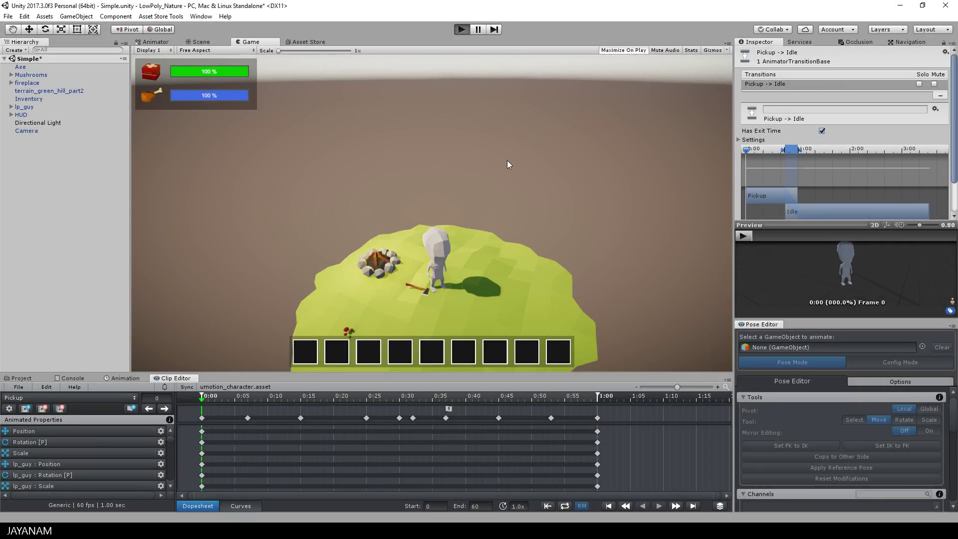
Step: Play-test the scene in Unity, moving the character and orbiting the camera near the axe, and trigger the axe pickup
key("shift+space")
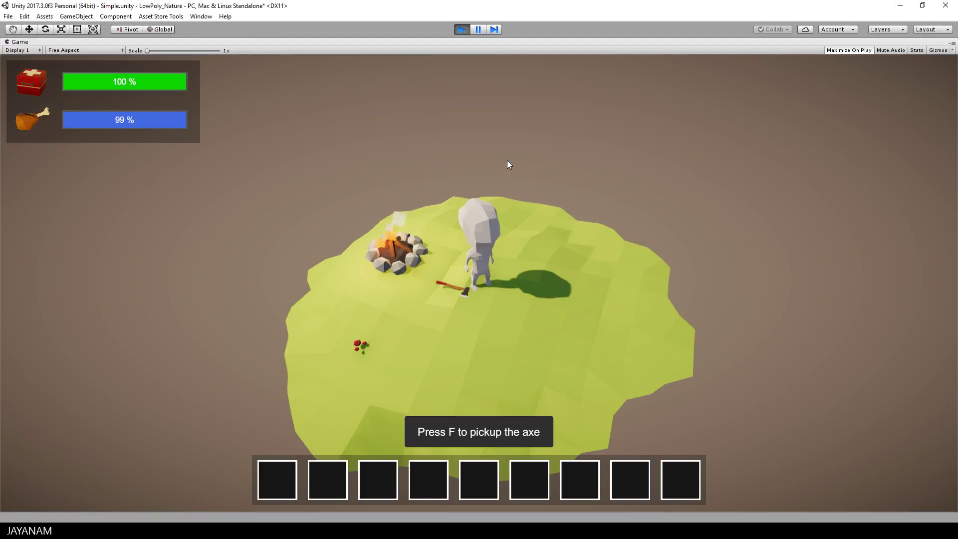
key("a")
key("w")
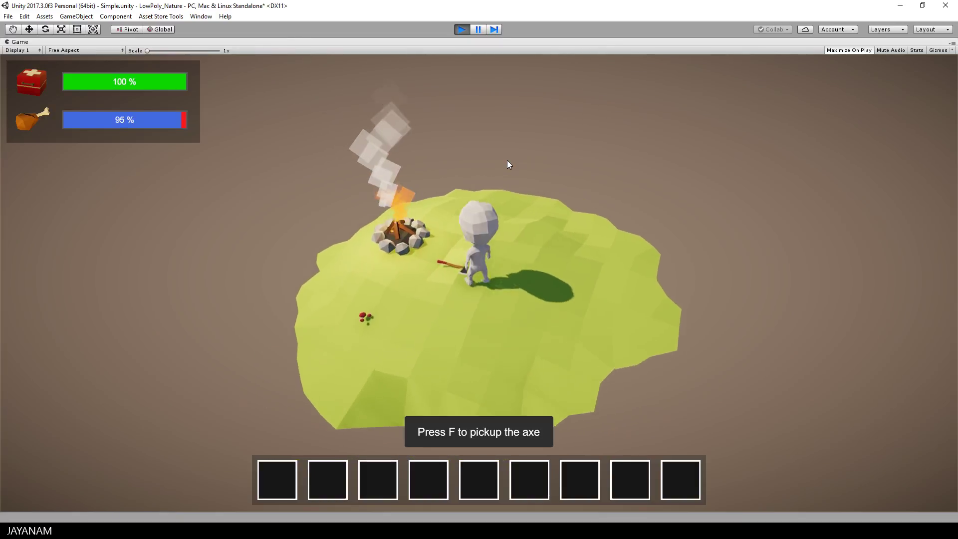
middle_click_drag(452, 200, 723, 207)
key("a")
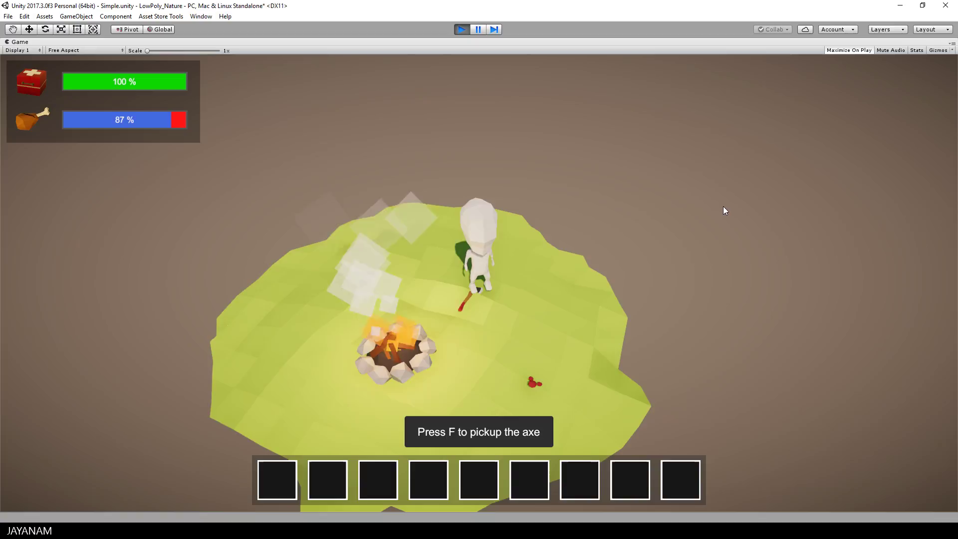
key("f")
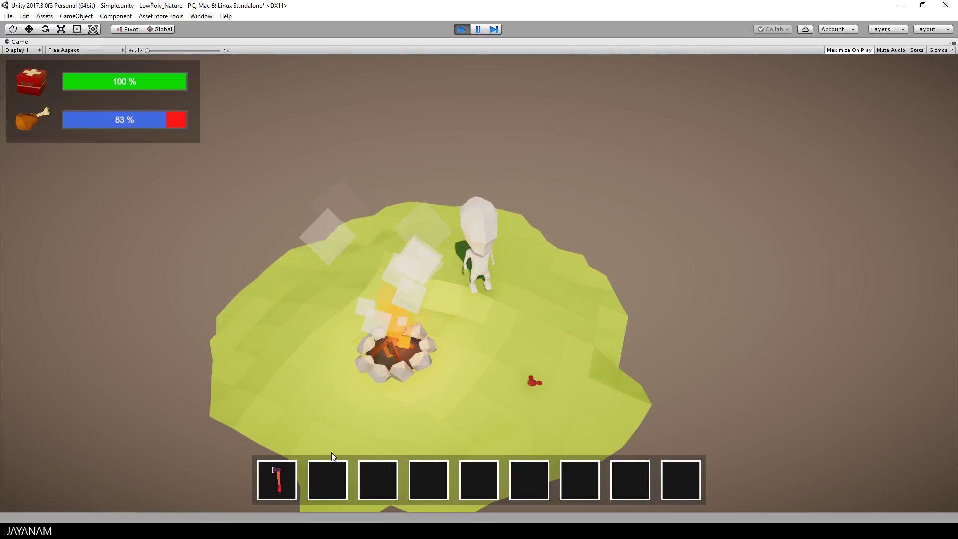
Step: Equip the axe from the first inventory slot, walk the character around the campfire, and stop play mode
left_click(274, 476)
key("s")
key("d")
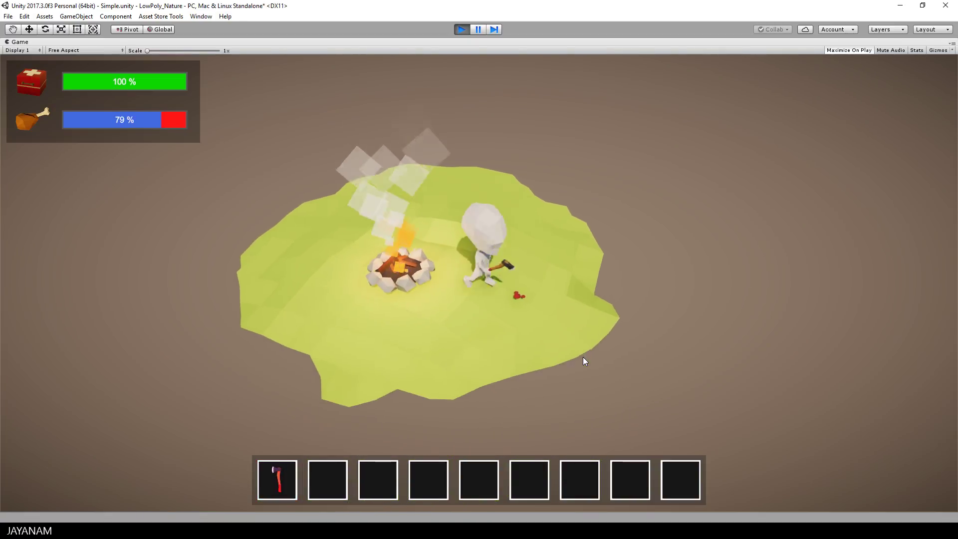
key("w")
key("a")
middle_click_drag(469, 346, 631, 329)
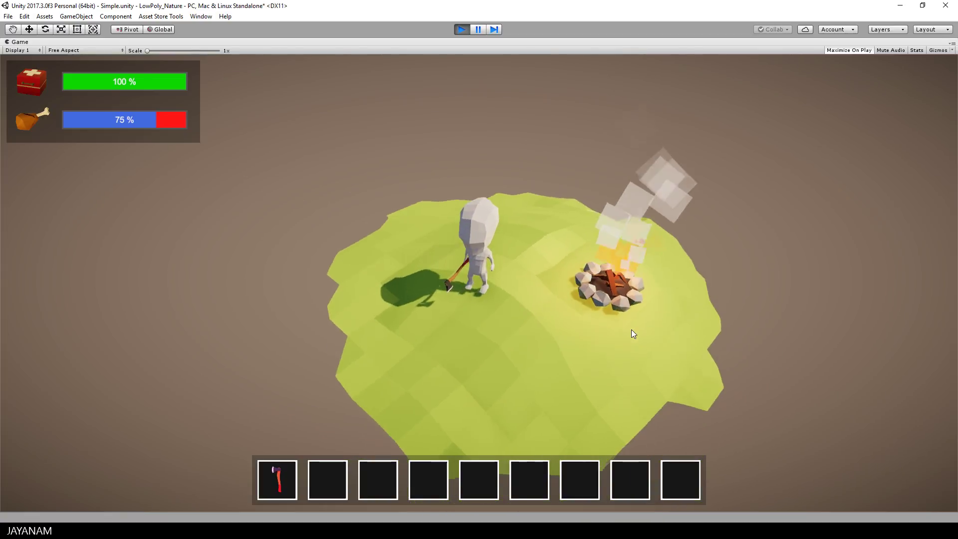
key("w")
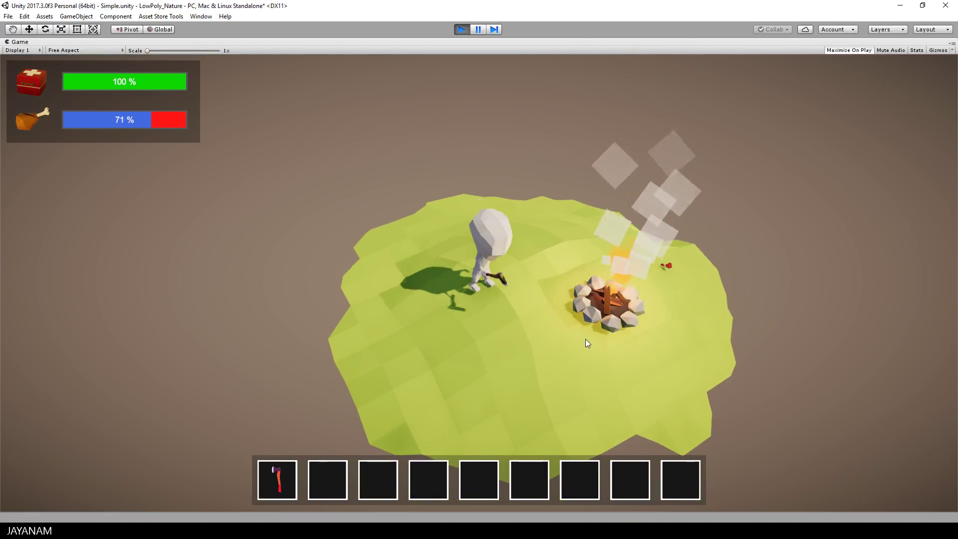
key("d")
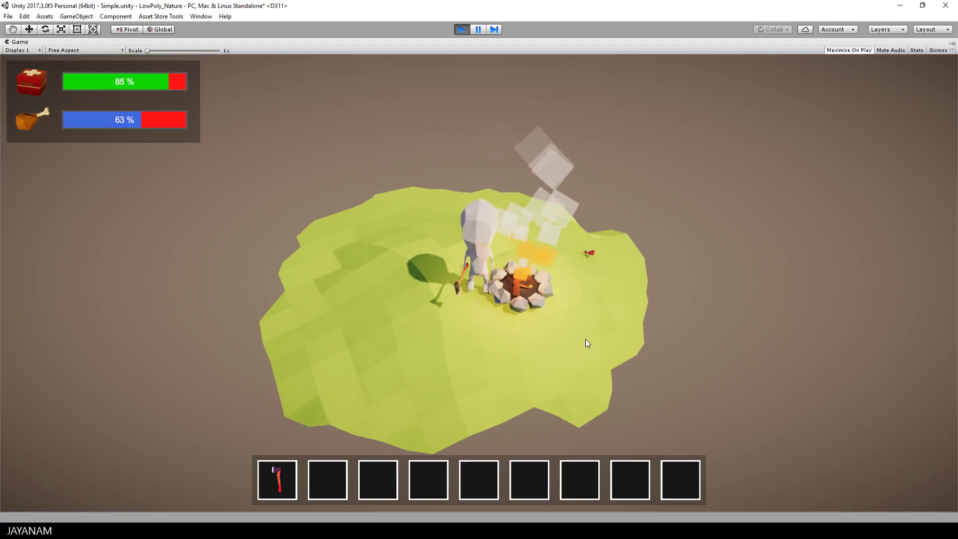
key("a")
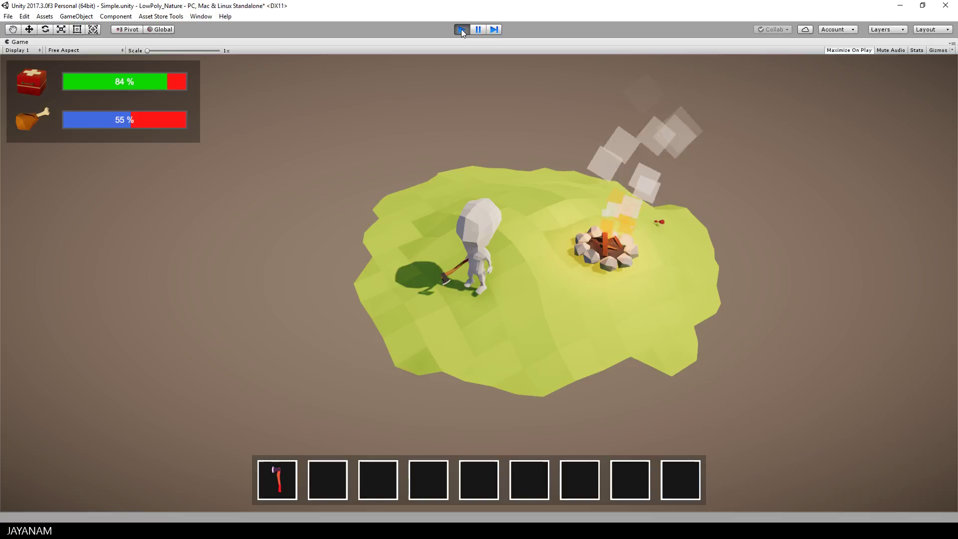
left_click(461, 29)
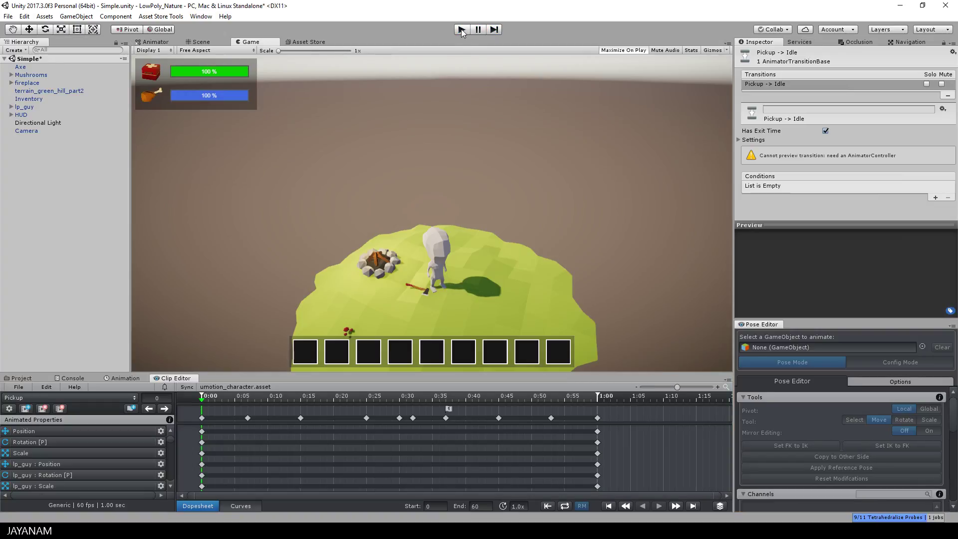